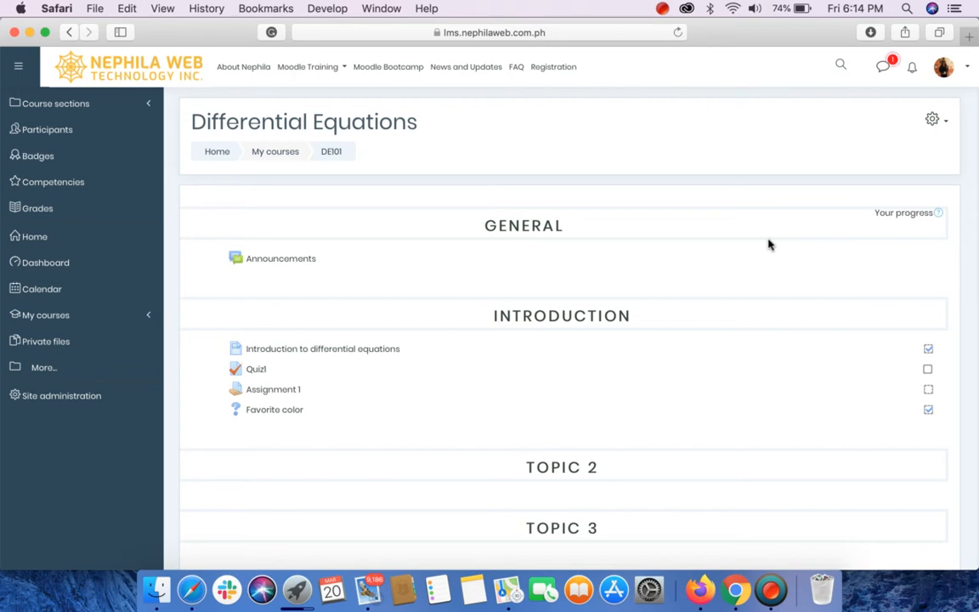
Turn on editing for the Differential Equations course and add a Forum activity to the Introduction section.
{"action": "left_click", "coordinate": [933, 122]}
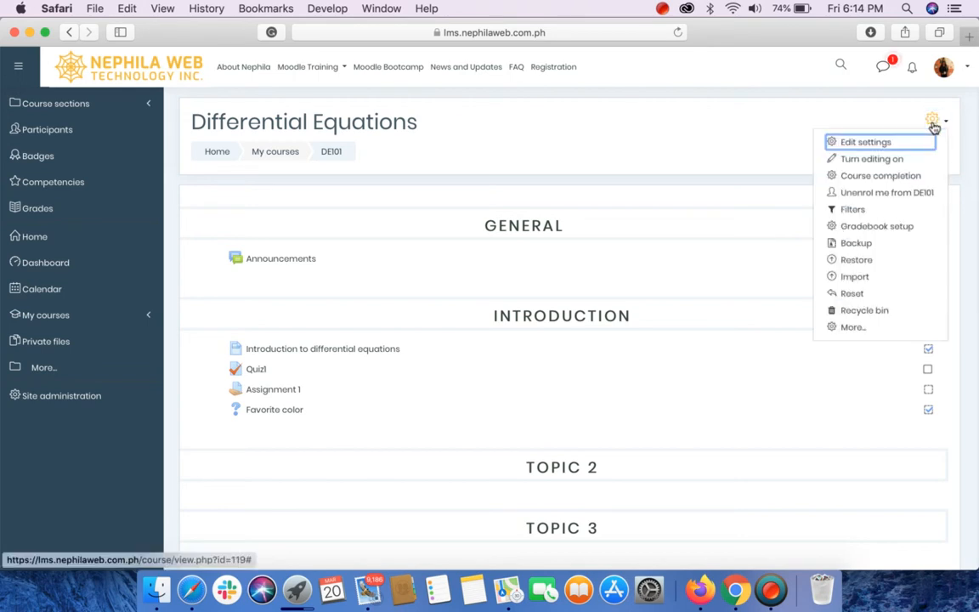
{"action": "left_click", "coordinate": [880, 164]}
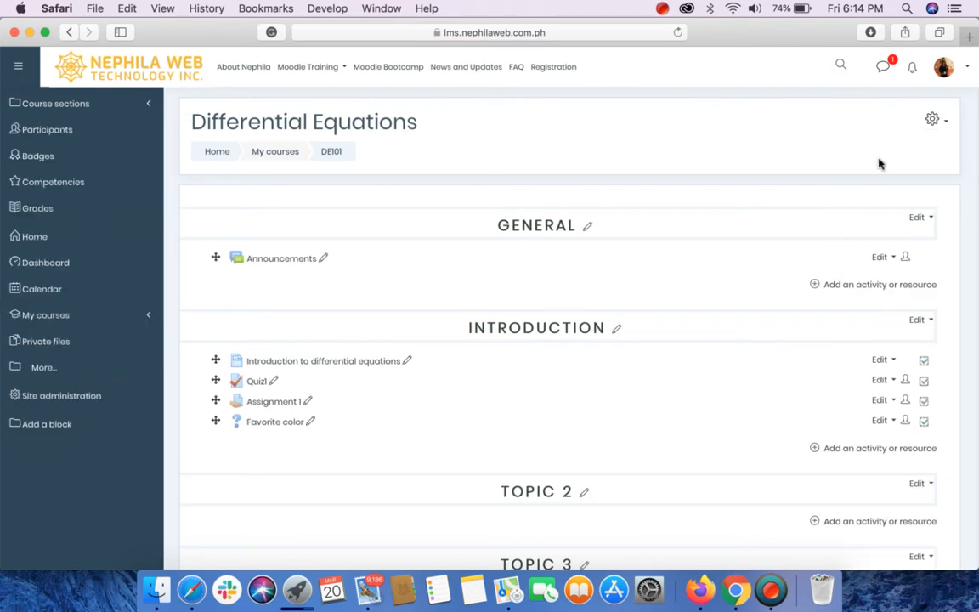
{"action": "scroll", "coordinate": [659, 389], "scroll_direction": "down", "scroll_amount": 3}
{"action": "scroll", "coordinate": [659, 389], "scroll_direction": "down", "scroll_amount": 2}
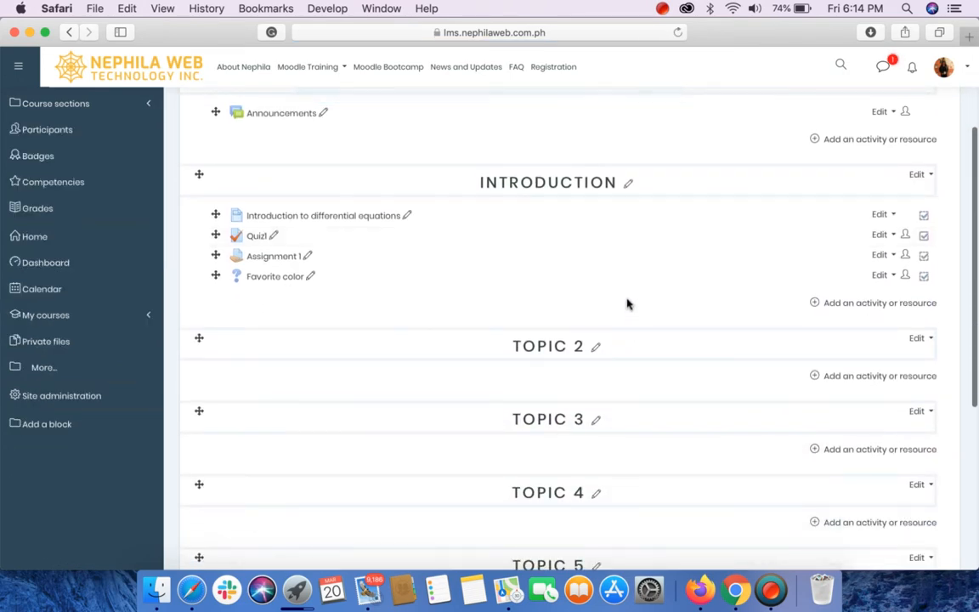
{"action": "left_click", "coordinate": [867, 305]}
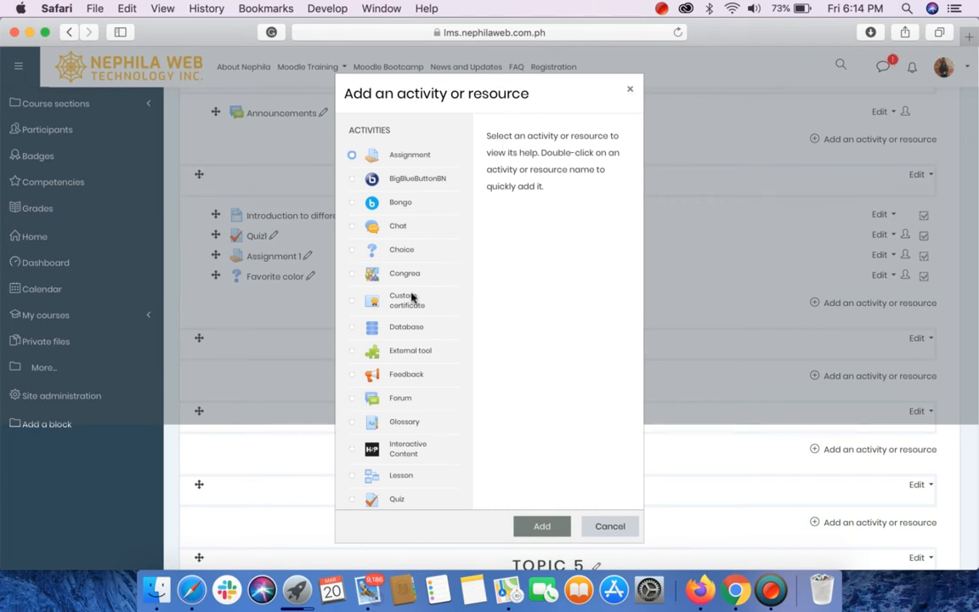
{"action": "scroll", "coordinate": [400, 350], "scroll_direction": "down", "scroll_amount": 2}
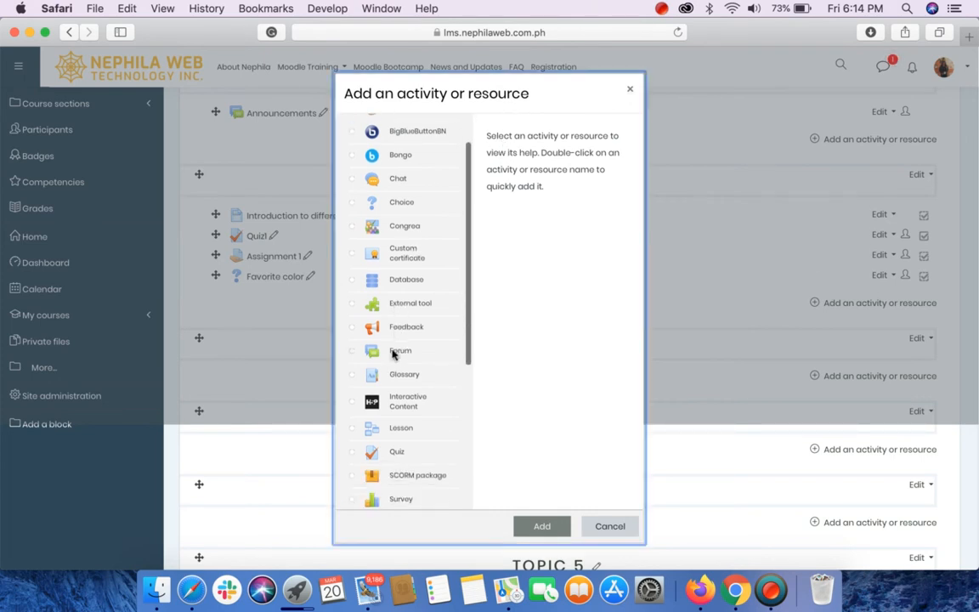
{"action": "left_click", "coordinate": [394, 356]}
{"action": "left_click", "coordinate": [539, 526]}
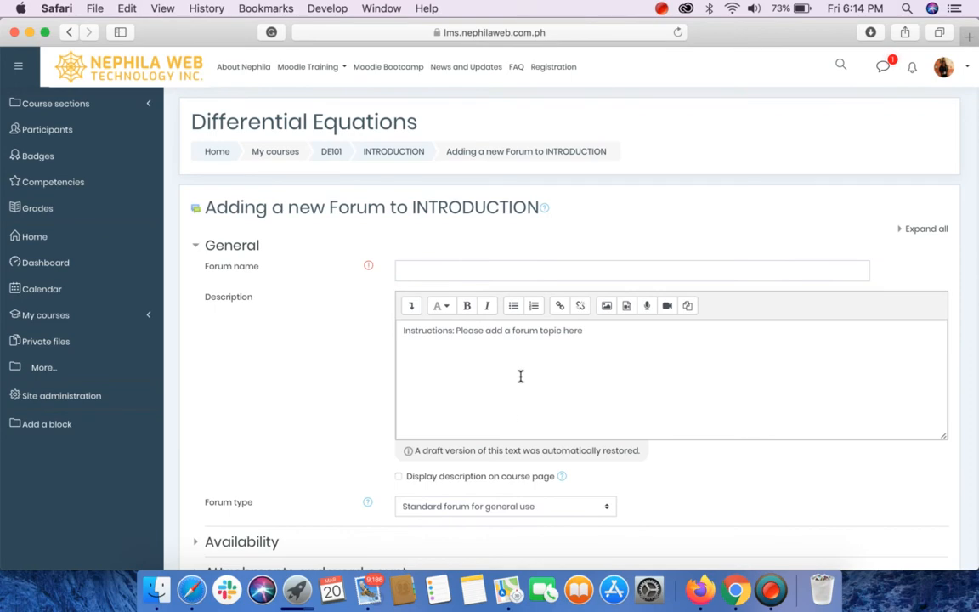
Name the new forum "Open Forum" and expand all of its settings sections.
{"action": "left_click", "coordinate": [500, 270]}
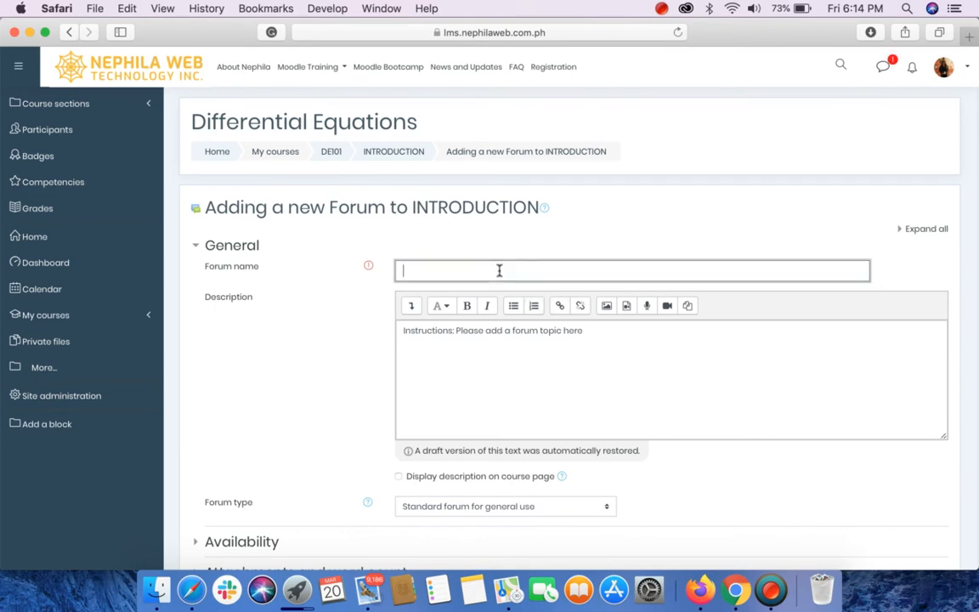
{"action": "left_click", "coordinate": [906, 236]}
{"action": "scroll", "coordinate": [743, 452], "scroll_direction": "down", "scroll_amount": 3}
{"action": "scroll", "coordinate": [743, 452], "scroll_direction": "down", "scroll_amount": 3}
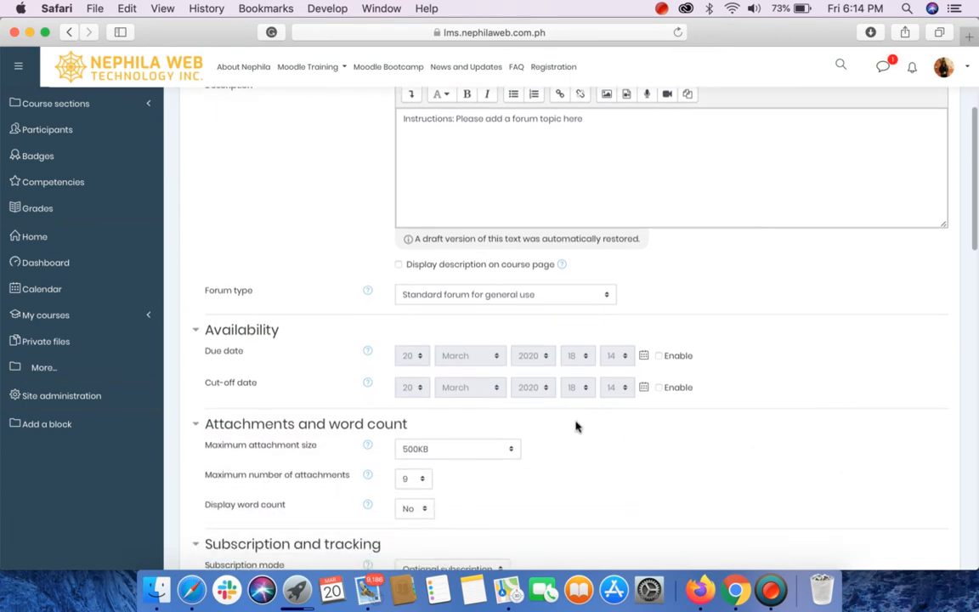
{"action": "scroll", "coordinate": [586, 406], "scroll_direction": "down", "scroll_amount": 4}
{"action": "scroll", "coordinate": [587, 404], "scroll_direction": "up", "scroll_amount": 7}
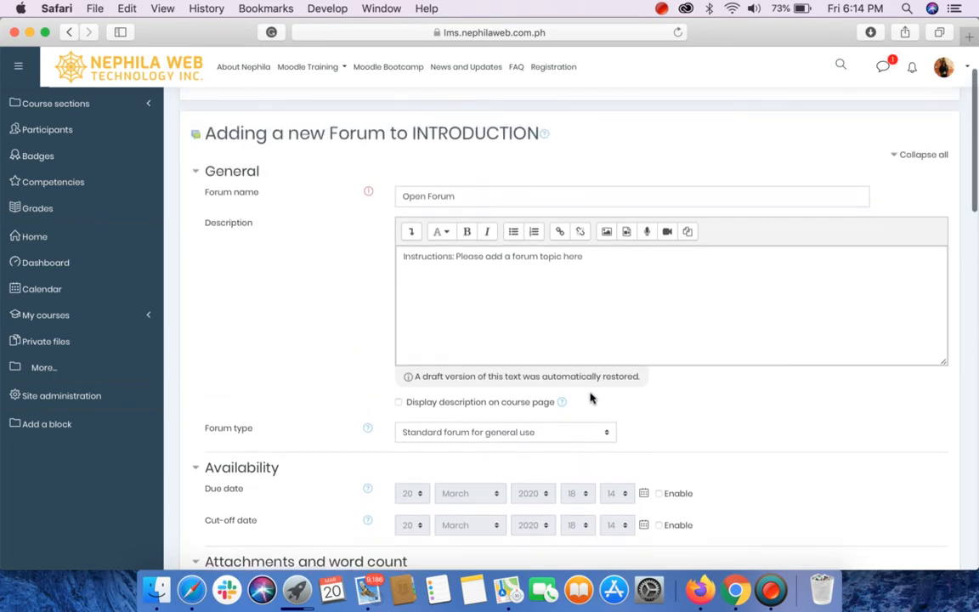
Review the forum's description text and the choices available for the forum type.
{"action": "left_click_drag", "start_coordinate": [625, 259], "coordinate": [397, 258]}
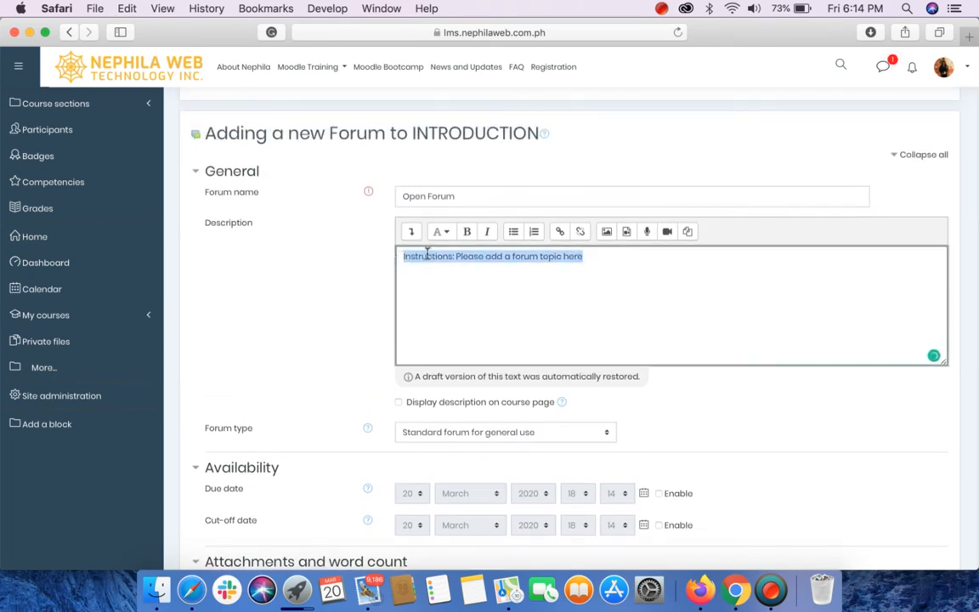
{"action": "left_click", "coordinate": [440, 264]}
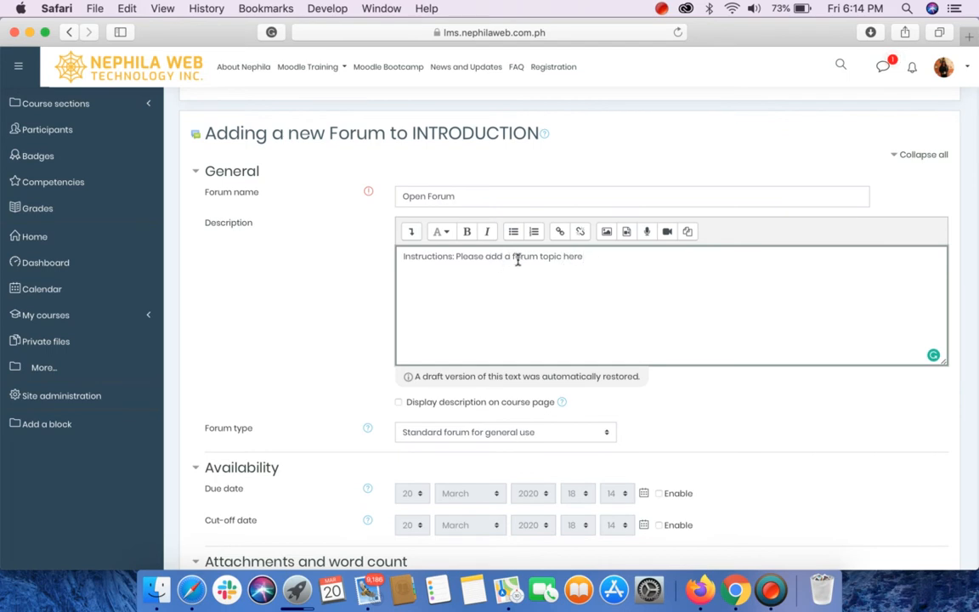
{"action": "scroll", "coordinate": [566, 325], "scroll_direction": "down", "scroll_amount": 3}
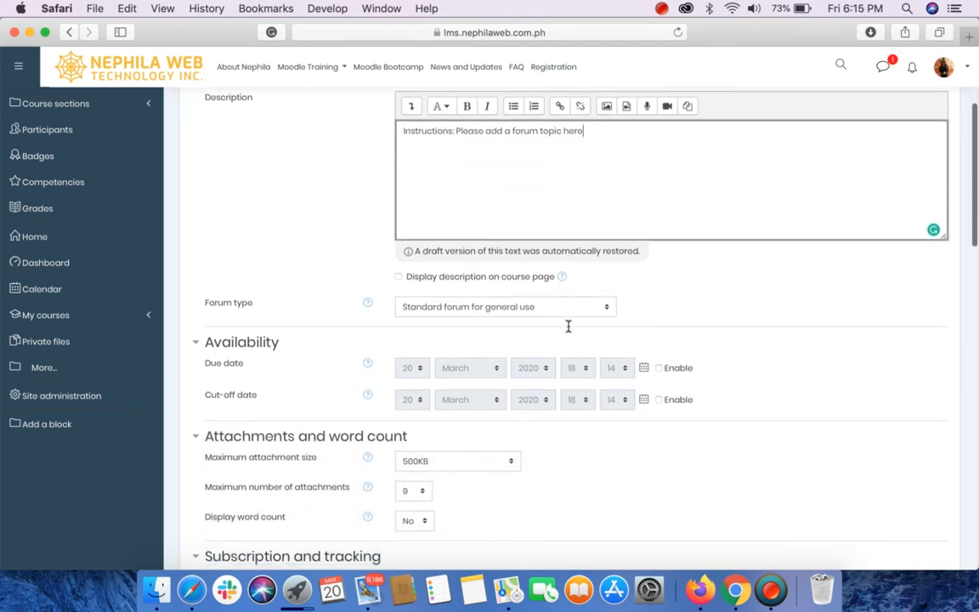
{"action": "scroll", "coordinate": [568, 326], "scroll_direction": "down", "scroll_amount": 1}
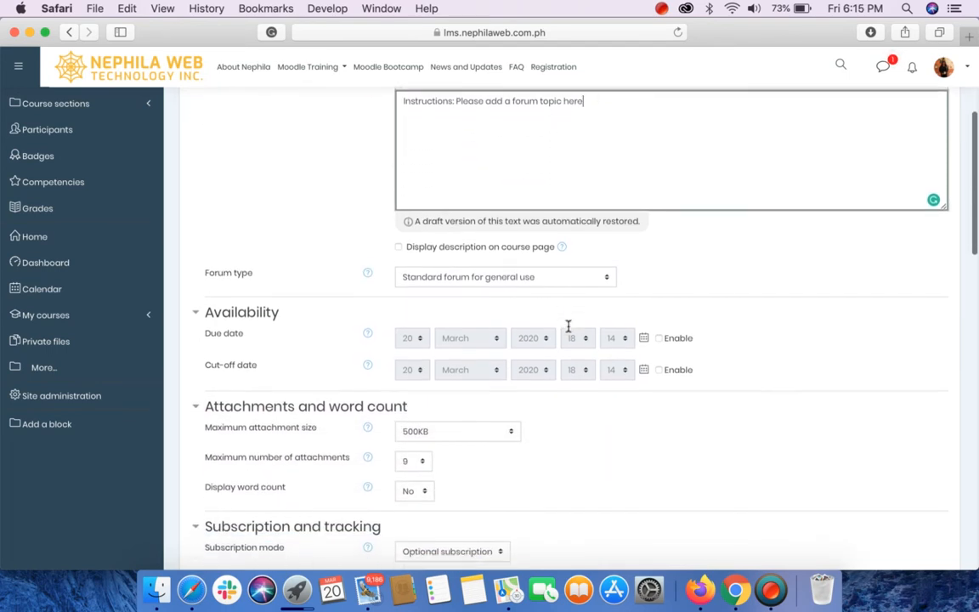
{"action": "left_click", "coordinate": [468, 274]}
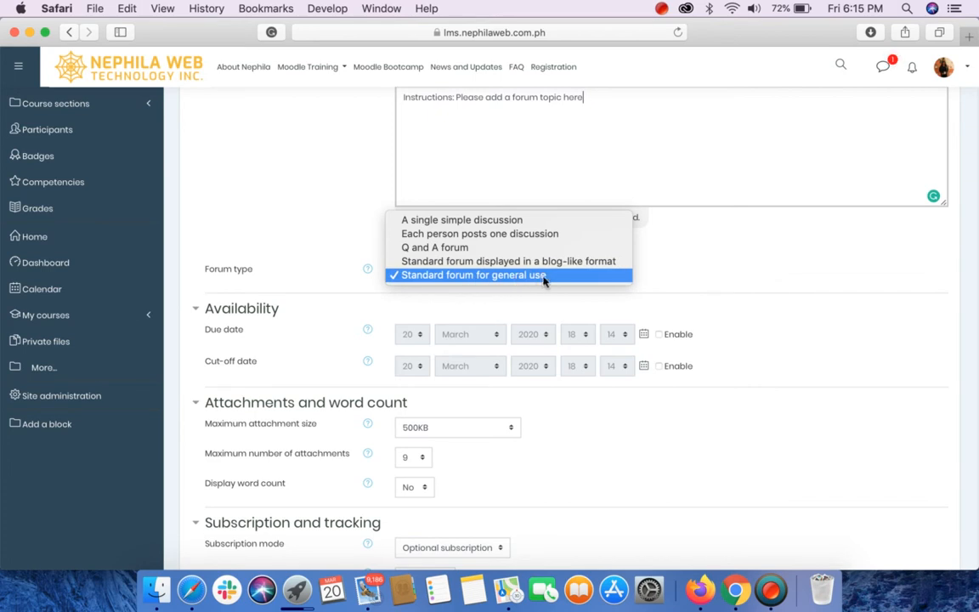
{"action": "left_click", "coordinate": [431, 278]}
Try out the due date and cut-off date under Availability, and disable both again.
{"action": "scroll", "coordinate": [432, 311], "scroll_direction": "down", "scroll_amount": 3}
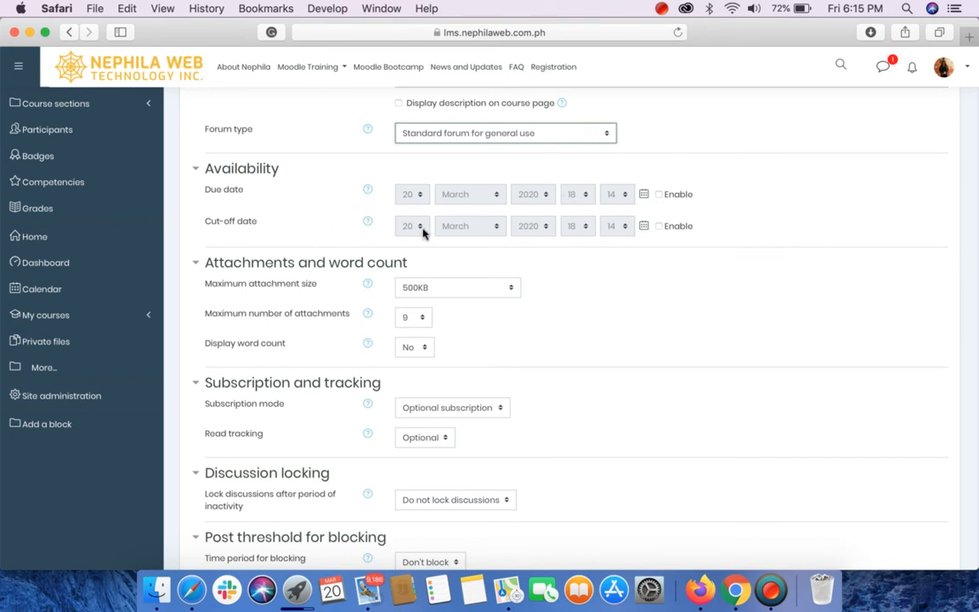
{"action": "left_click", "coordinate": [659, 195]}
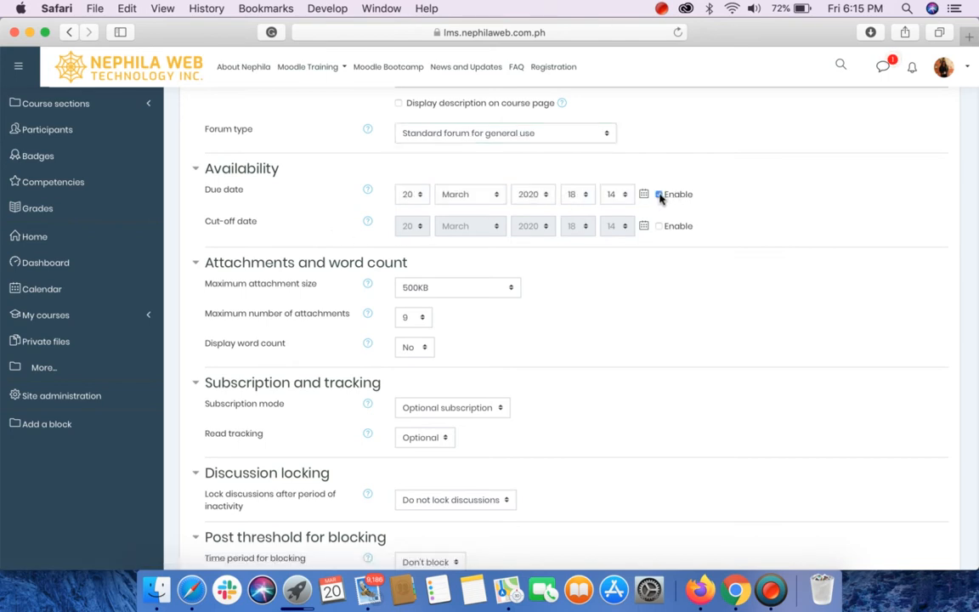
{"action": "left_click", "coordinate": [409, 196]}
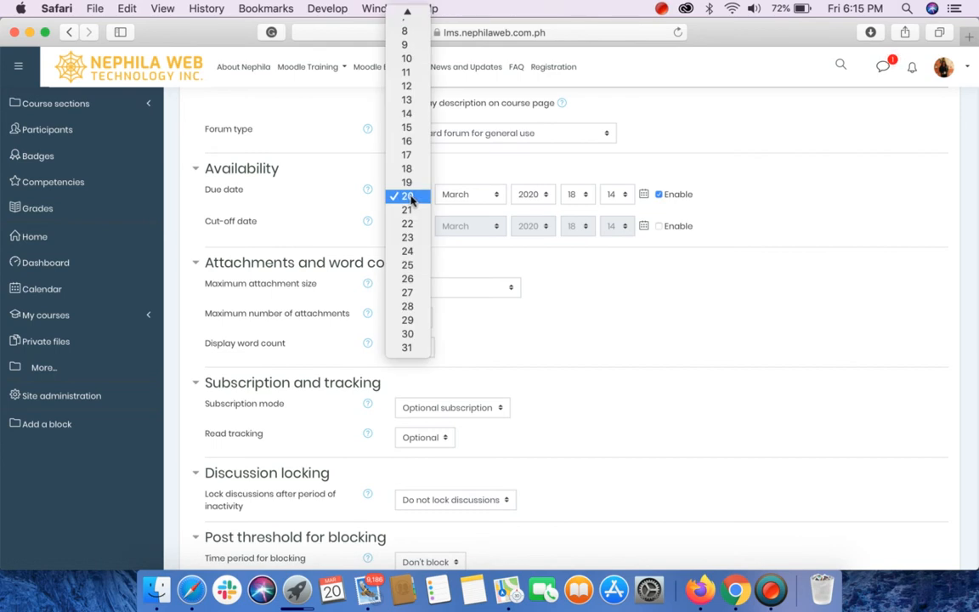
{"action": "left_click", "coordinate": [569, 194]}
{"action": "left_click", "coordinate": [572, 196]}
{"action": "left_click", "coordinate": [572, 198]}
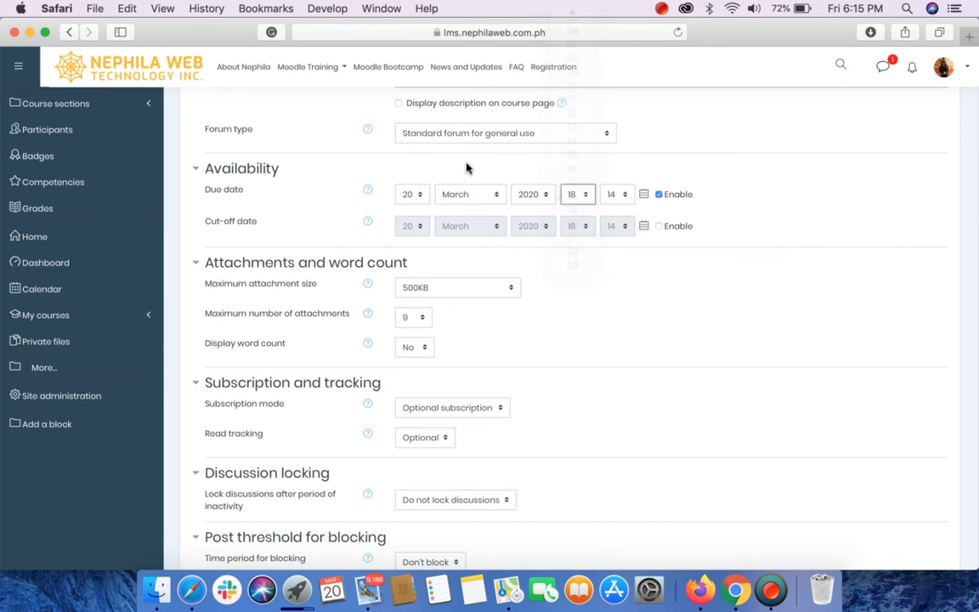
{"action": "left_click", "coordinate": [660, 227]}
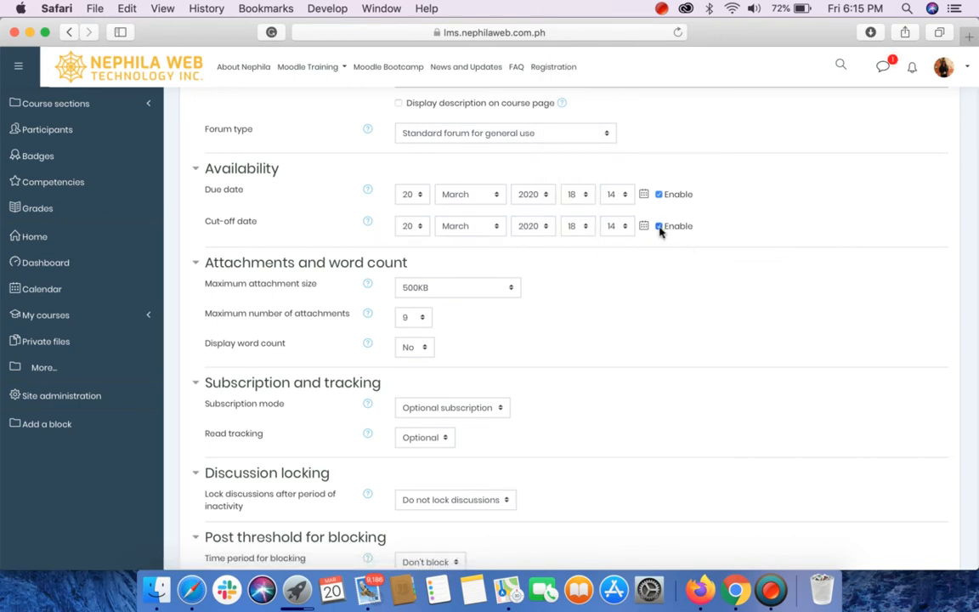
{"action": "left_click", "coordinate": [660, 227]}
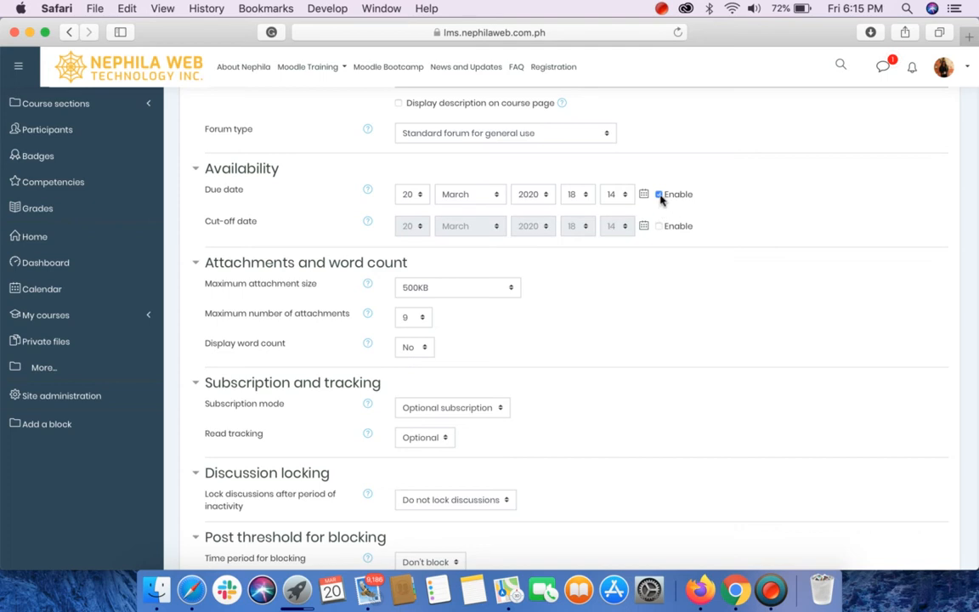
{"action": "left_click", "coordinate": [660, 196]}
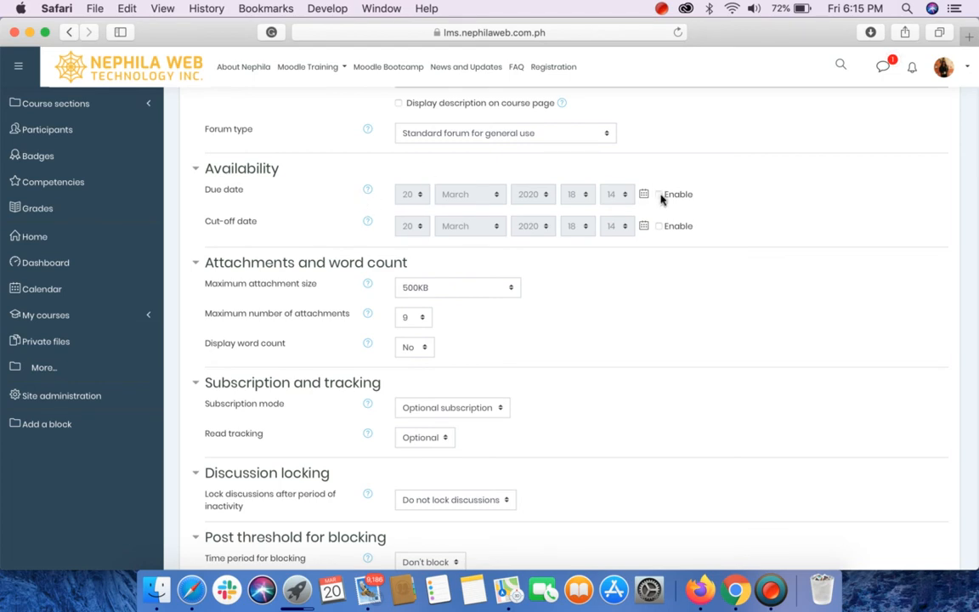
Look through the choices for maximum attachment size and maximum number of attachments.
{"action": "scroll", "coordinate": [563, 281], "scroll_direction": "down", "scroll_amount": 3}
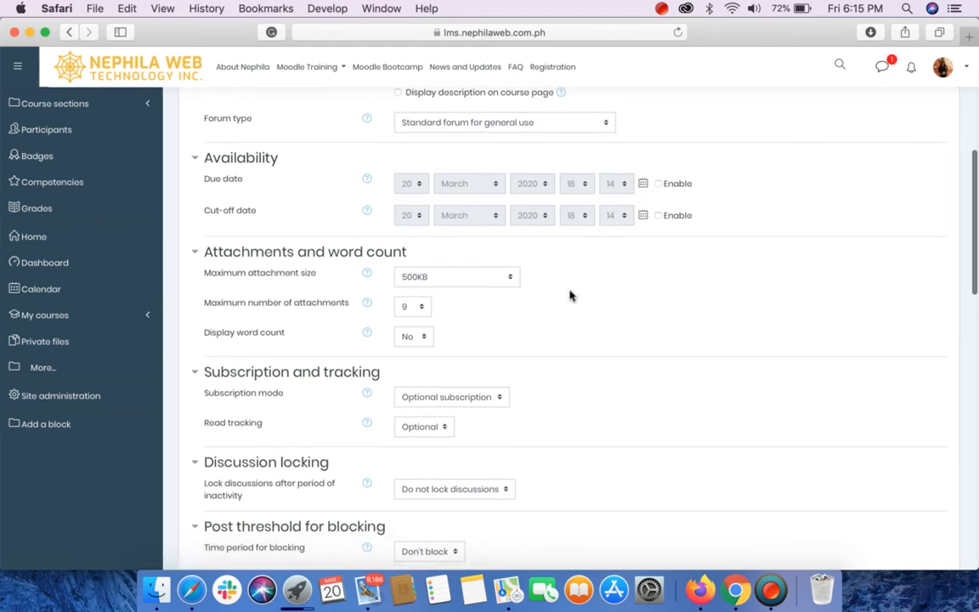
{"action": "scroll", "coordinate": [570, 296], "scroll_direction": "down", "scroll_amount": 1}
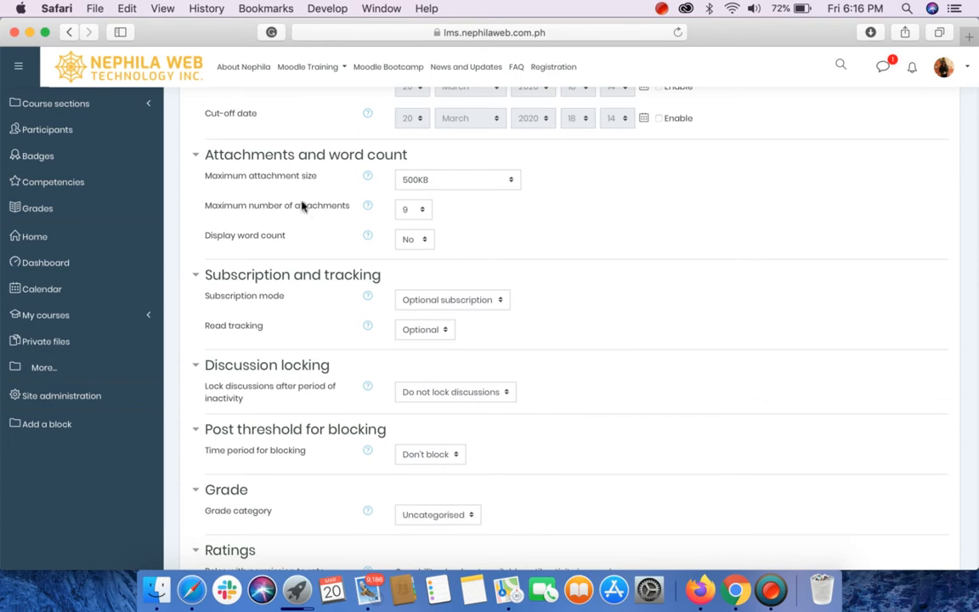
{"action": "left_click", "coordinate": [458, 181]}
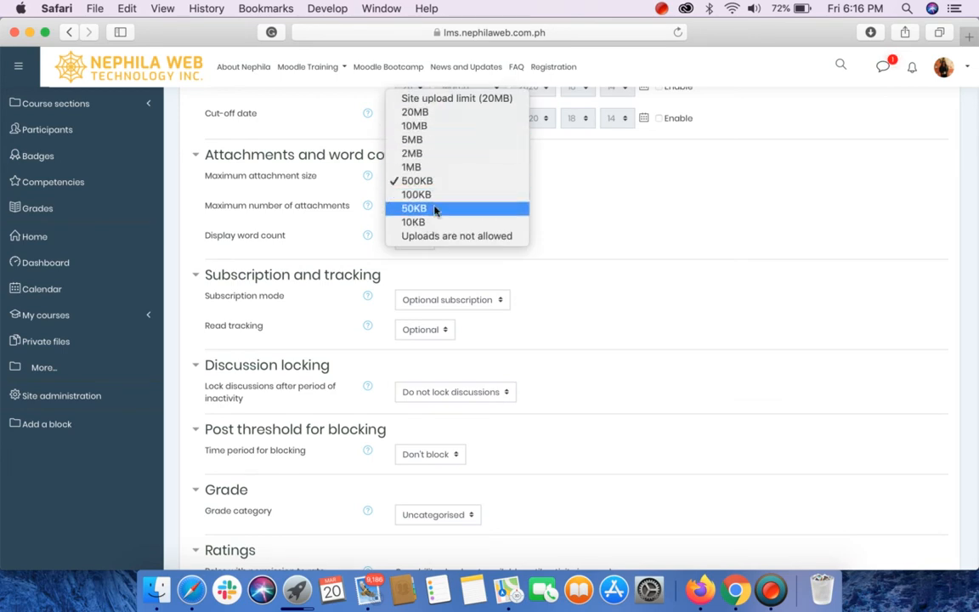
{"action": "left_click", "coordinate": [577, 197]}
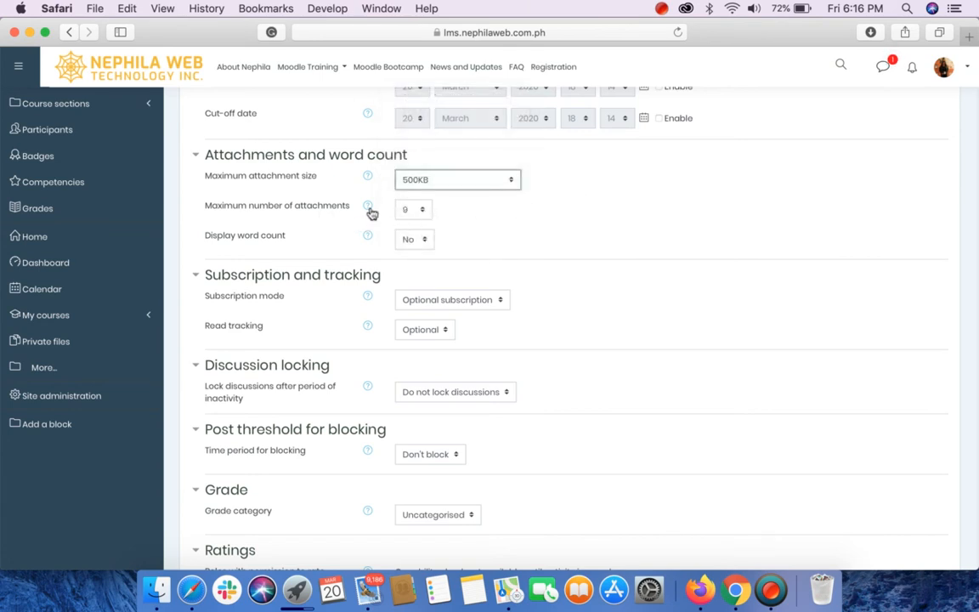
{"action": "left_click", "coordinate": [416, 210]}
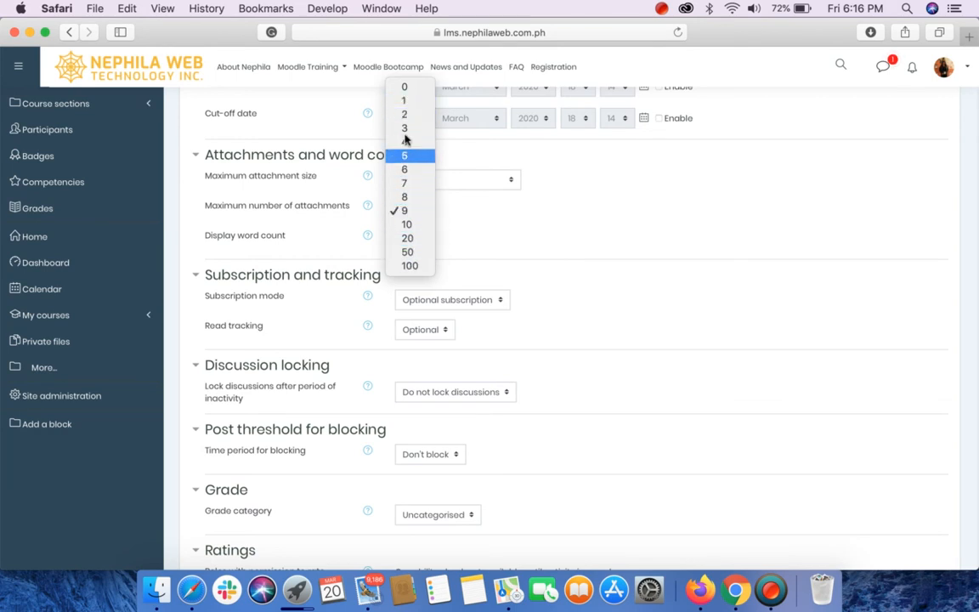
{"action": "left_click", "coordinate": [329, 192]}
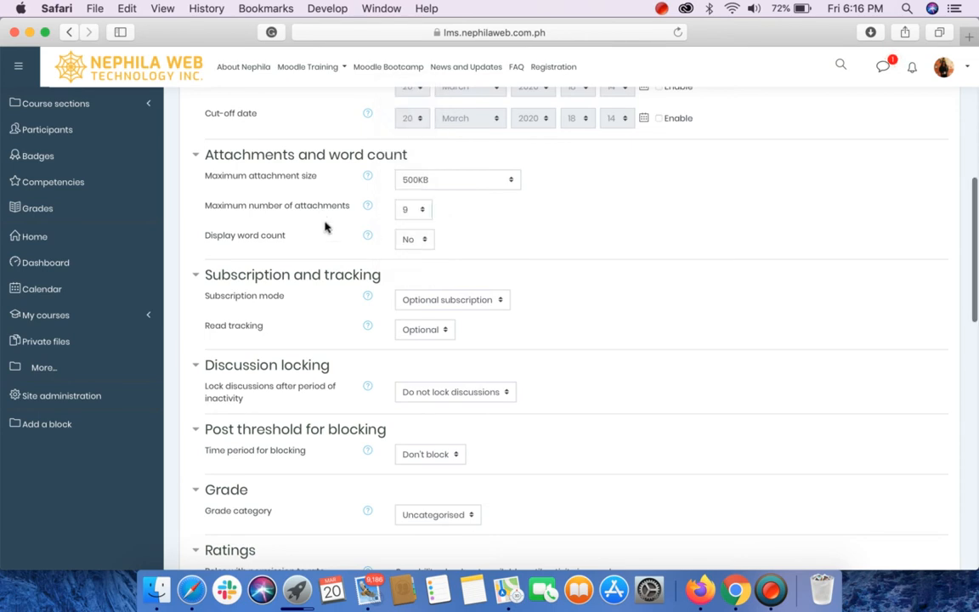
Try setting the word count display to Yes, and return it to No.
{"action": "scroll", "coordinate": [324, 225], "scroll_direction": "down", "scroll_amount": 2}
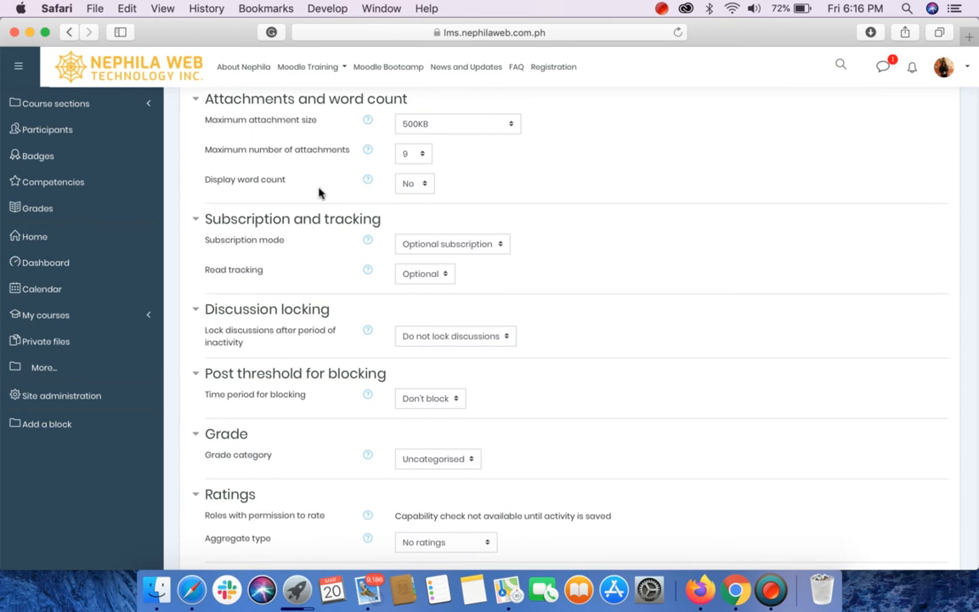
{"action": "left_click", "coordinate": [413, 189]}
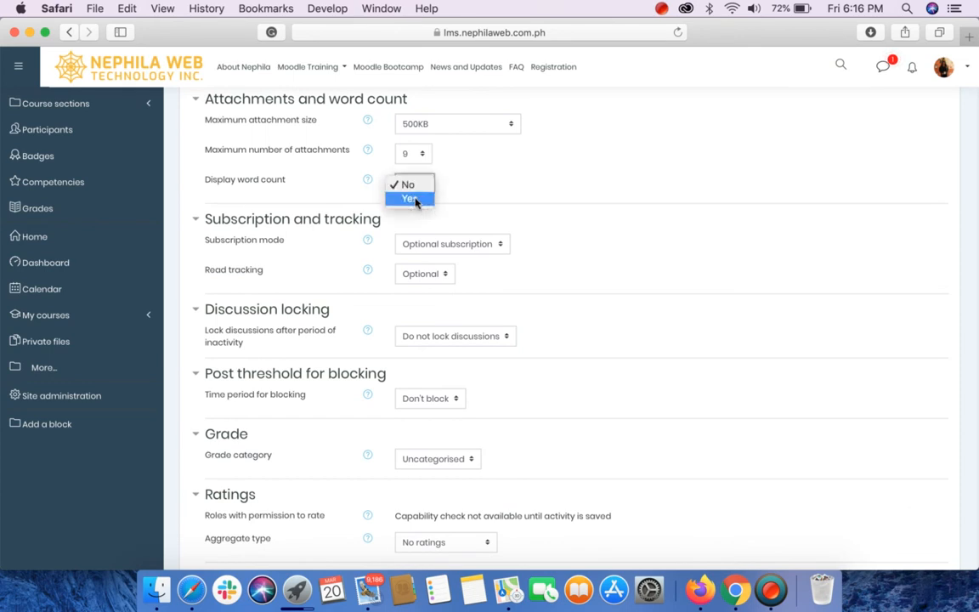
{"action": "left_click", "coordinate": [415, 200]}
{"action": "left_click", "coordinate": [415, 186]}
{"action": "left_click", "coordinate": [410, 173]}
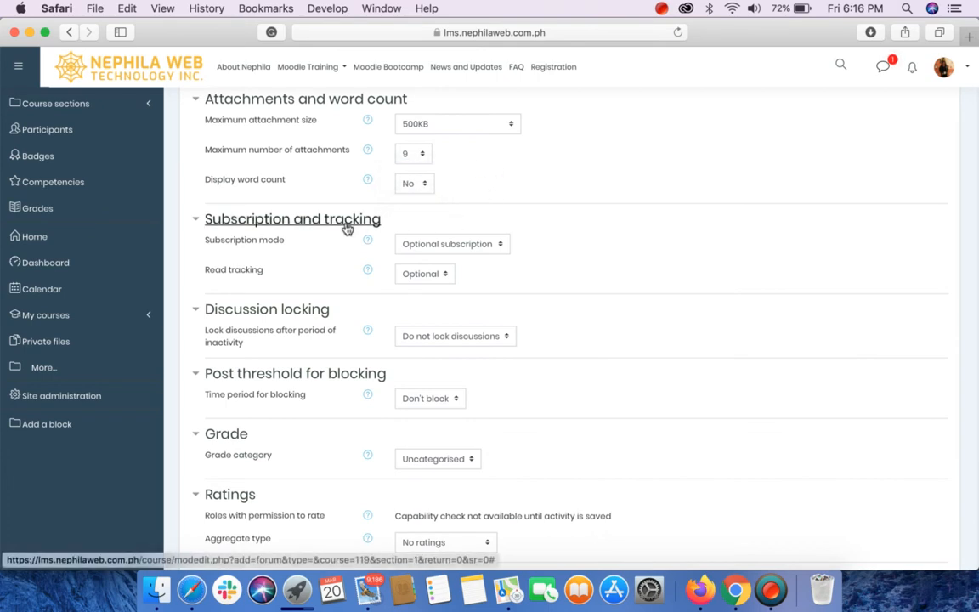
Look through the choices for the forum's subscription mode and read tracking.
{"action": "scroll", "coordinate": [346, 227], "scroll_direction": "down", "scroll_amount": 1}
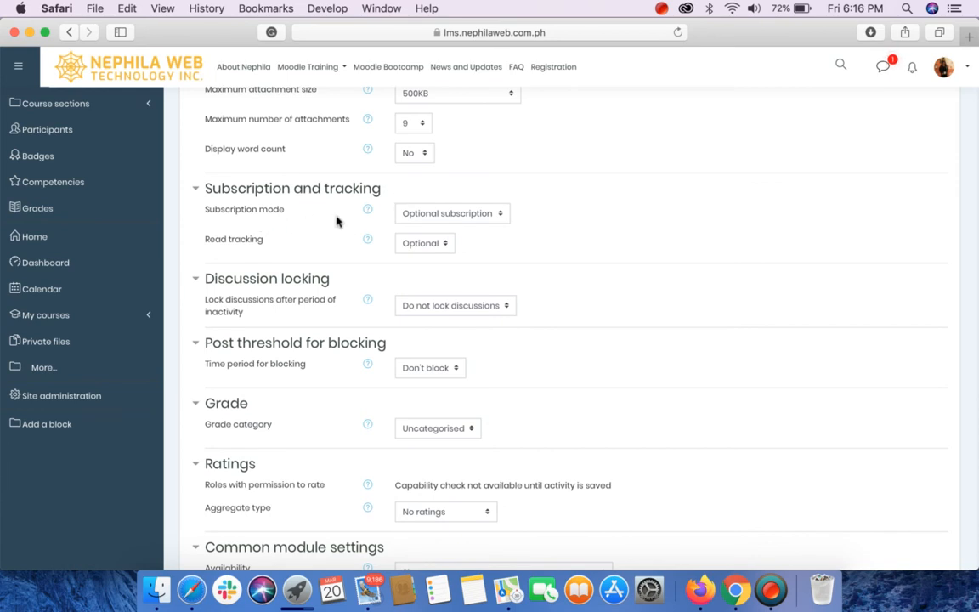
{"action": "left_click", "coordinate": [460, 217]}
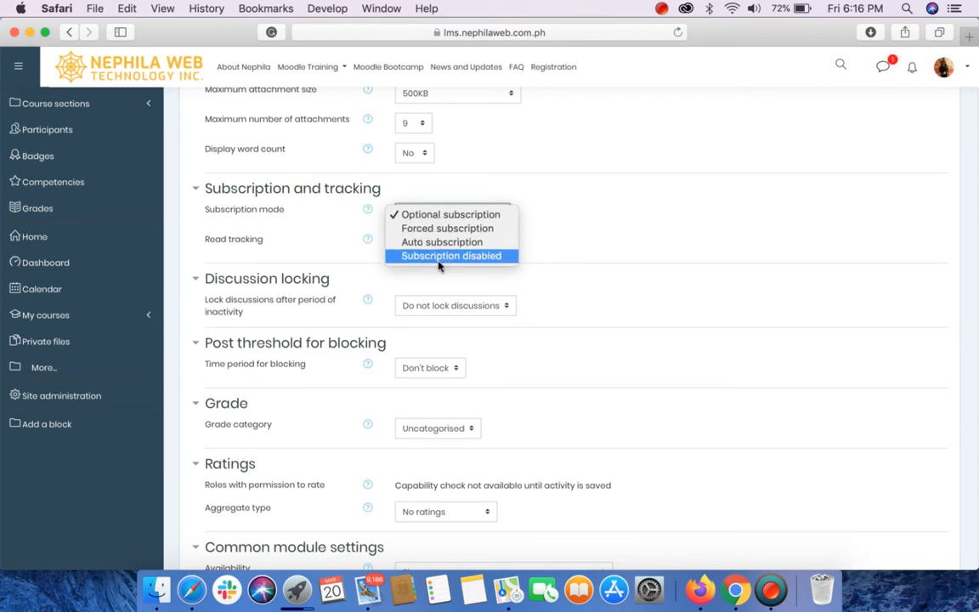
{"action": "left_click", "coordinate": [612, 232]}
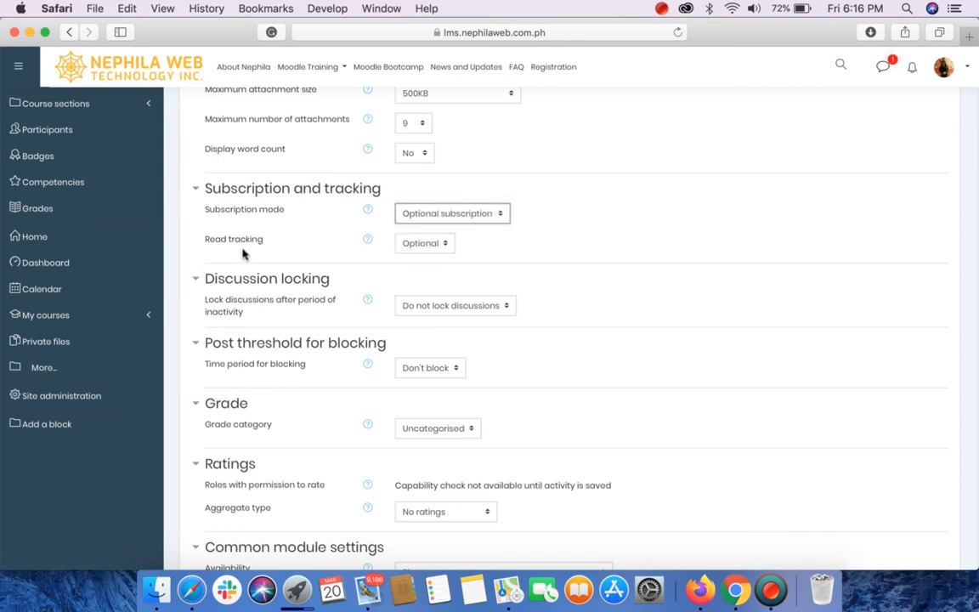
{"action": "left_click", "coordinate": [442, 246]}
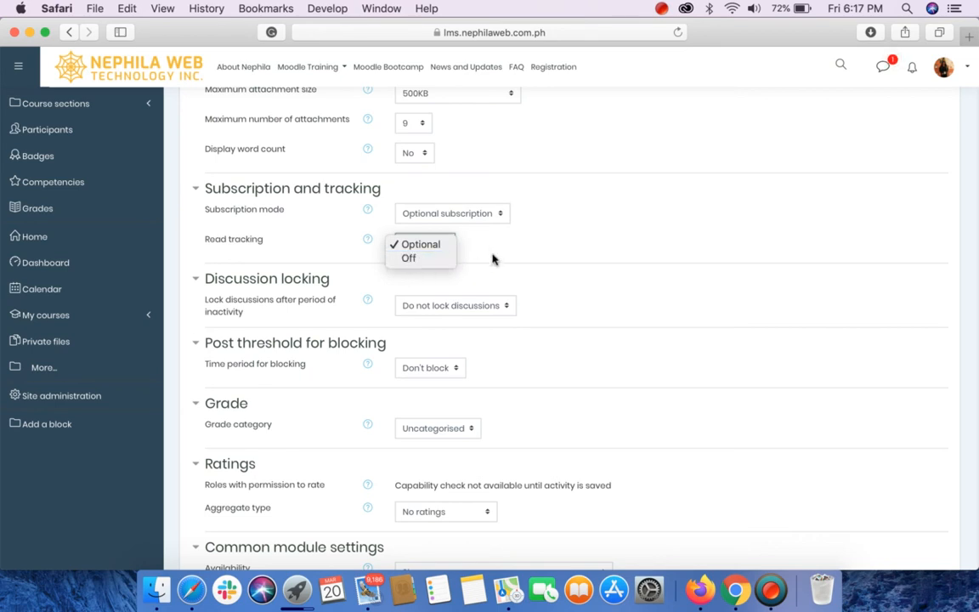
{"action": "left_click", "coordinate": [304, 239]}
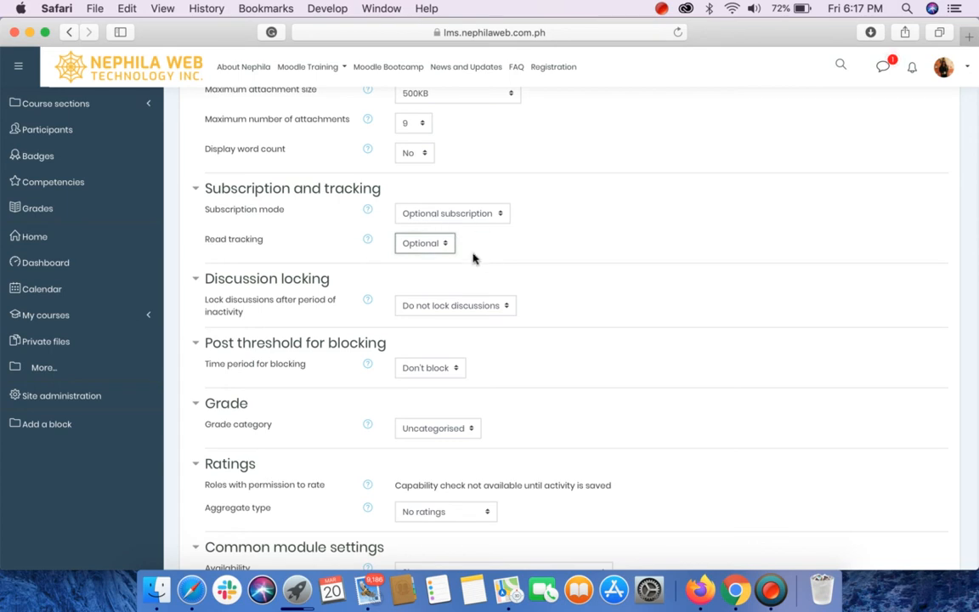
Look through the choices for read tracking and for locking discussions after a period of inactivity.
{"action": "left_click", "coordinate": [423, 247]}
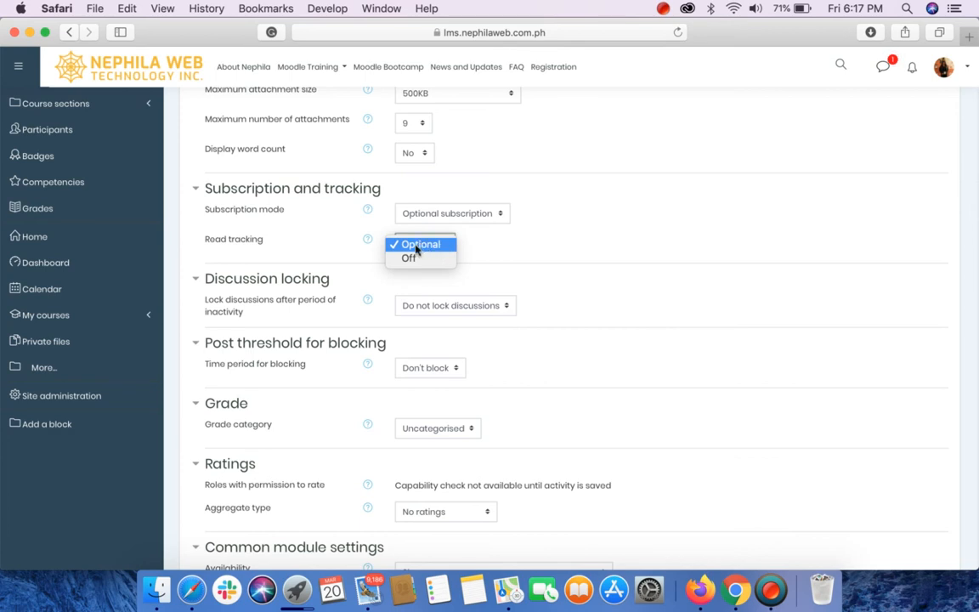
{"action": "left_click", "coordinate": [531, 243]}
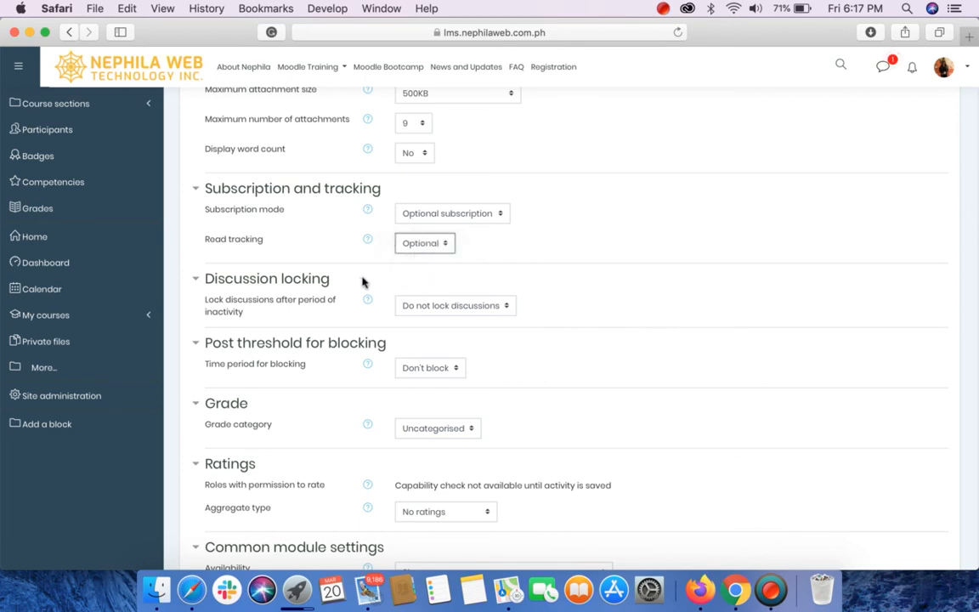
{"action": "scroll", "coordinate": [362, 281], "scroll_direction": "down", "scroll_amount": 2}
{"action": "scroll", "coordinate": [362, 282], "scroll_direction": "down", "scroll_amount": 1}
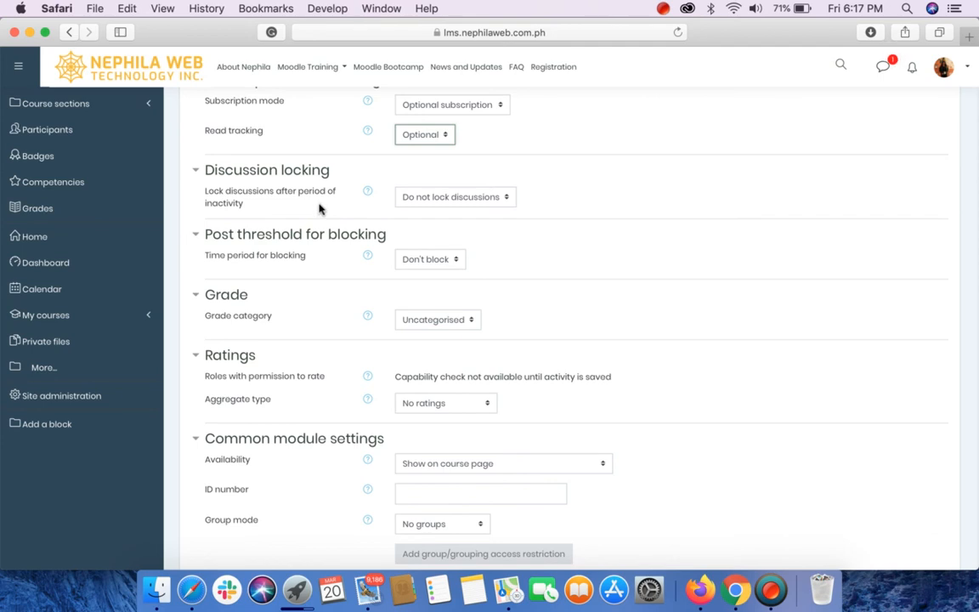
{"action": "left_click", "coordinate": [481, 200]}
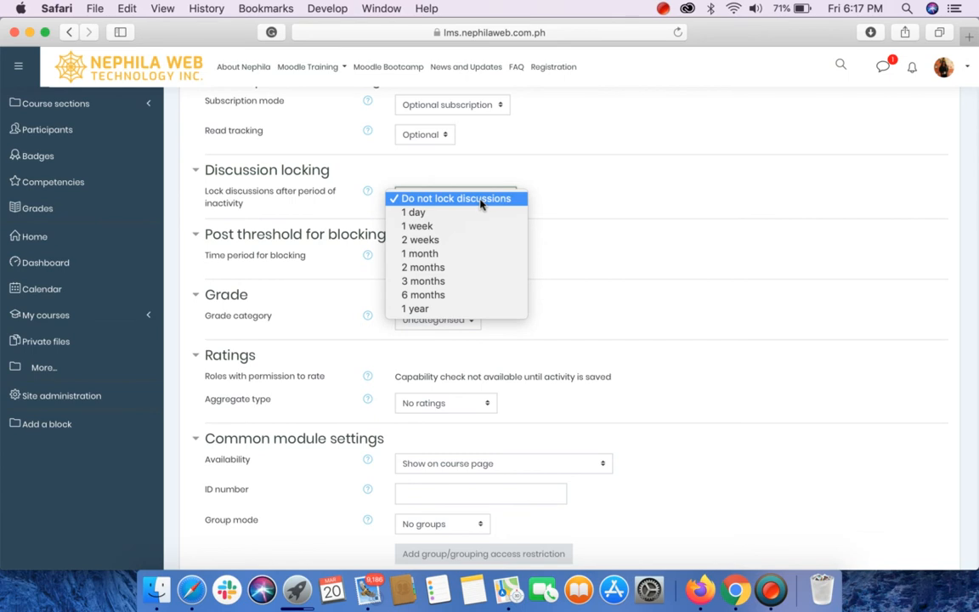
{"action": "left_click", "coordinate": [573, 188]}
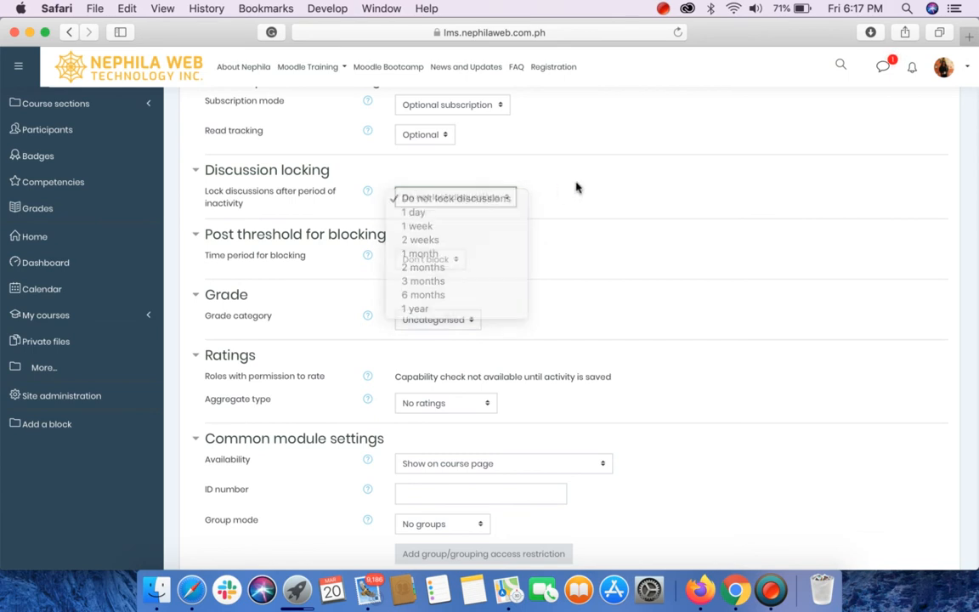
{"action": "left_click", "coordinate": [434, 214]}
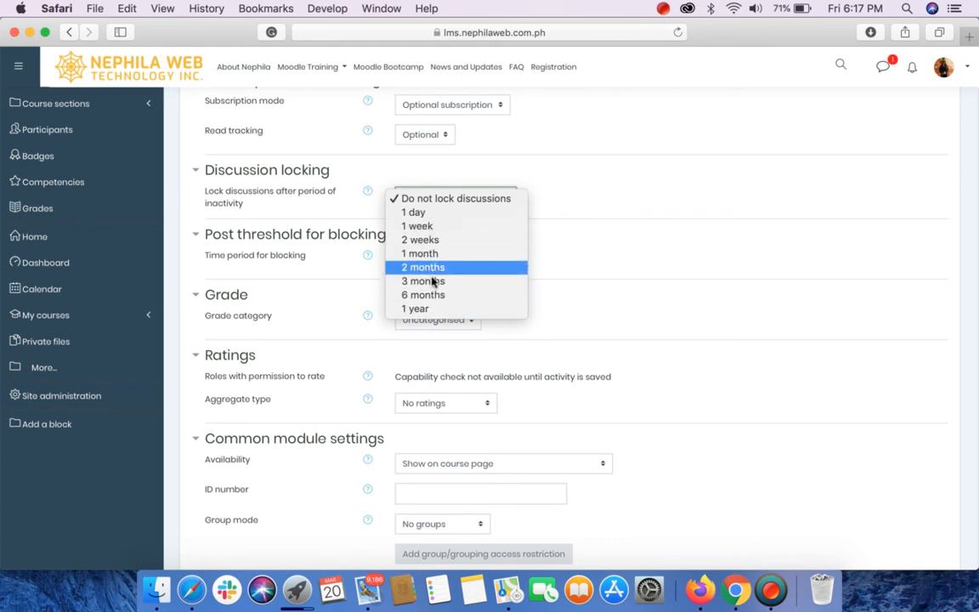
{"action": "left_click", "coordinate": [592, 176]}
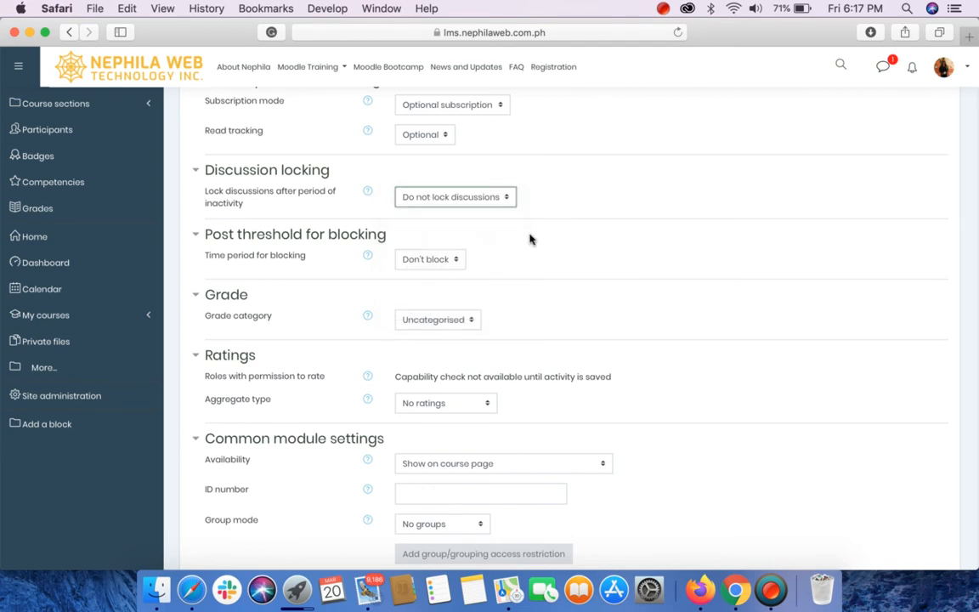
Look through the time periods available for blocking under Post threshold for blocking.
{"action": "scroll", "coordinate": [463, 245], "scroll_direction": "down", "scroll_amount": 2}
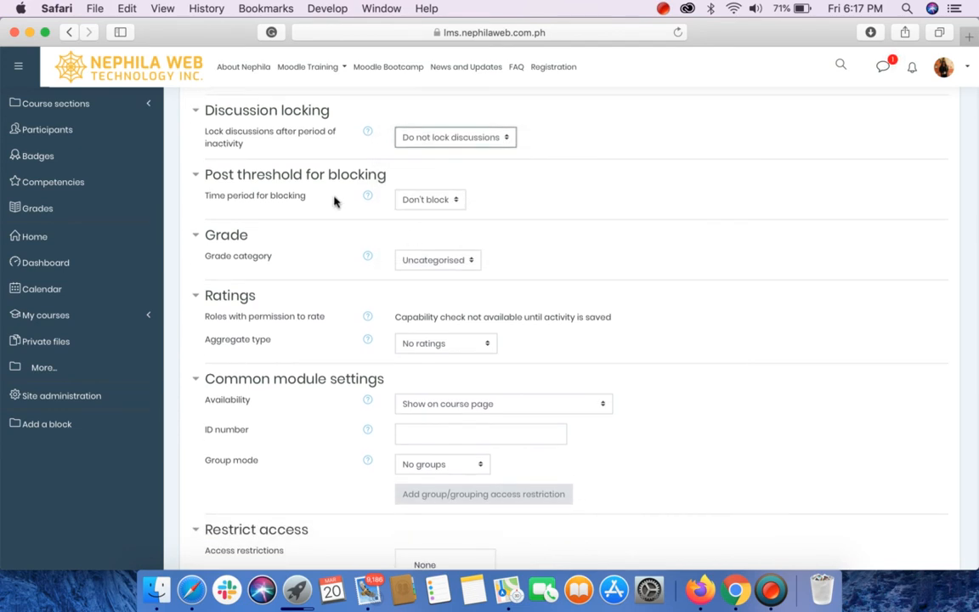
{"action": "left_click", "coordinate": [440, 202]}
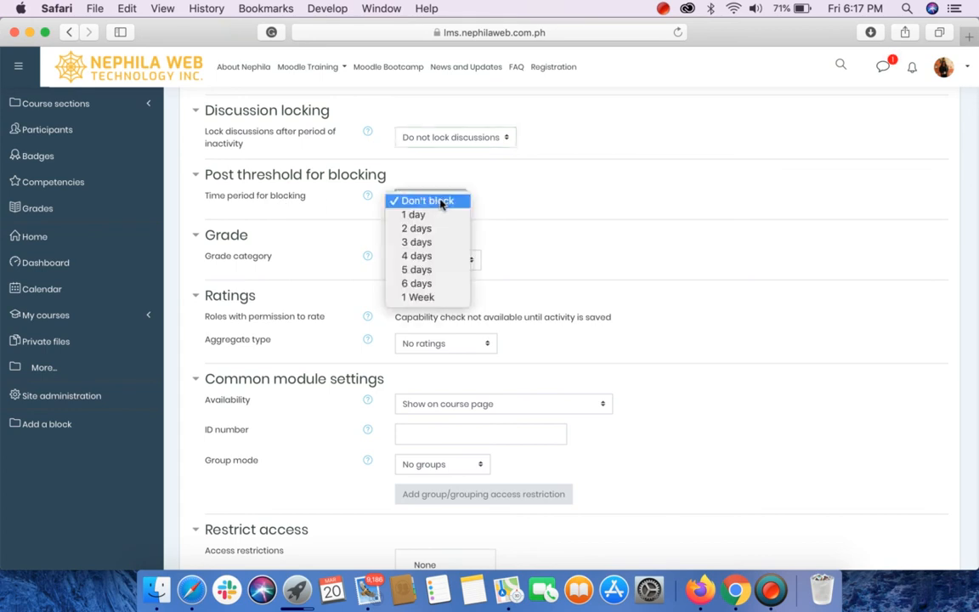
{"action": "left_click", "coordinate": [436, 201]}
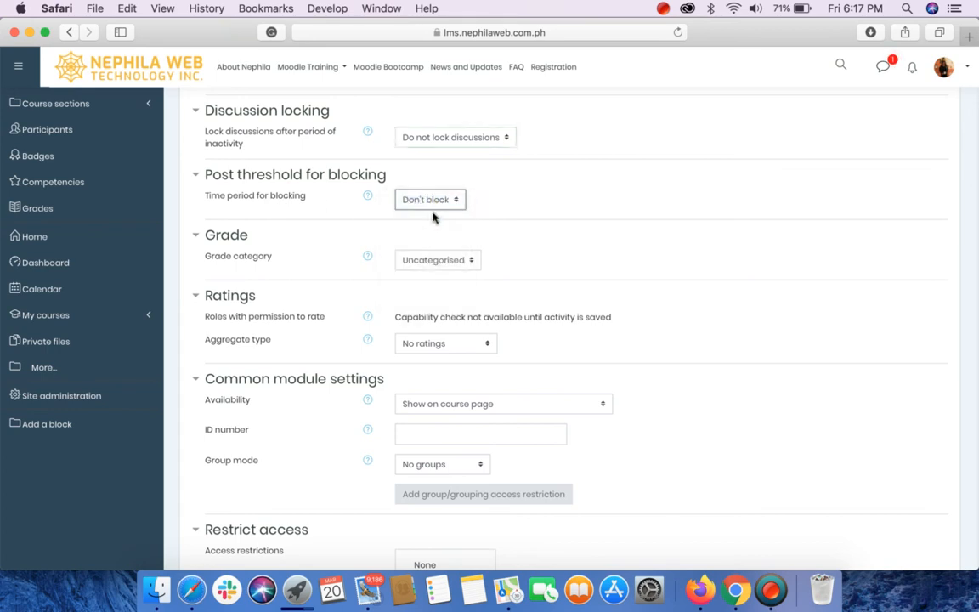
{"action": "left_click", "coordinate": [431, 204]}
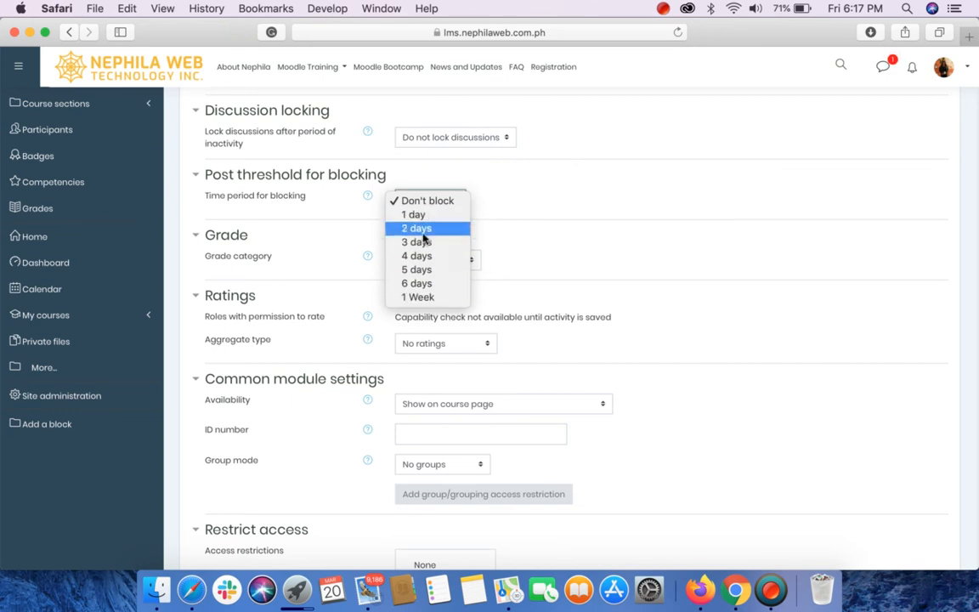
{"action": "left_click", "coordinate": [579, 235]}
Review the Grade and Ratings sections and look through the aggregate type choices.
{"action": "scroll", "coordinate": [305, 259], "scroll_direction": "down", "scroll_amount": 3}
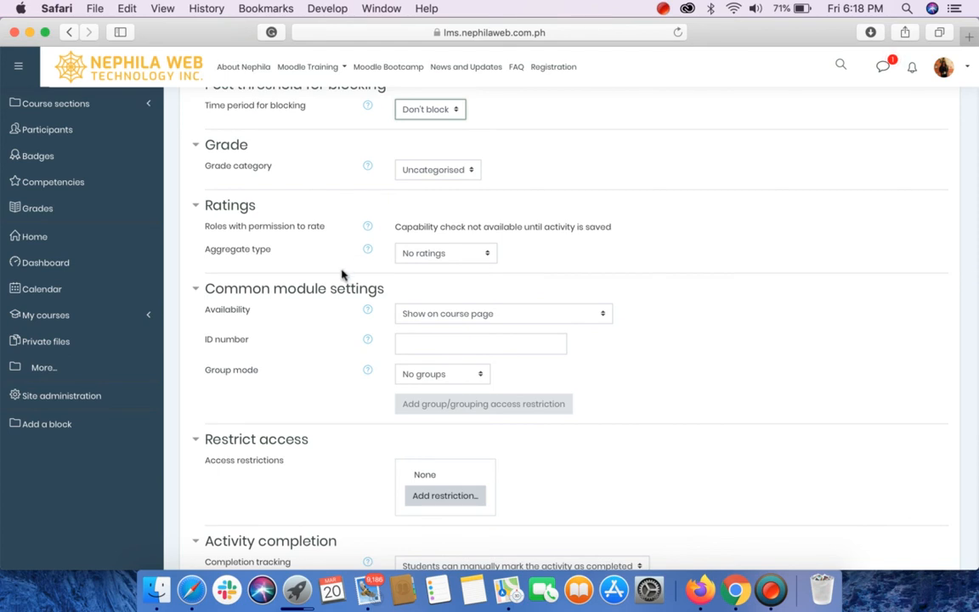
{"action": "scroll", "coordinate": [340, 265], "scroll_direction": "down", "scroll_amount": 2}
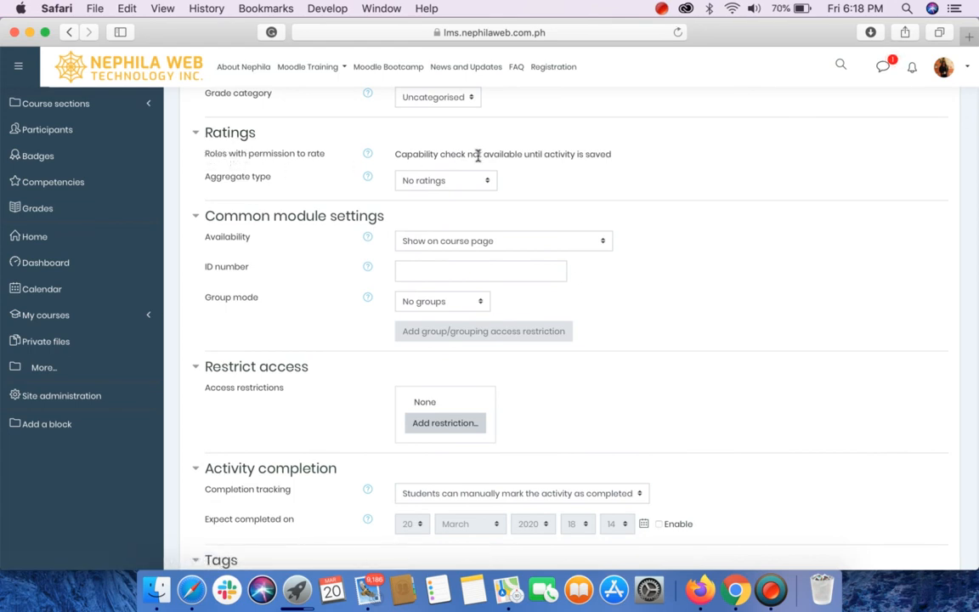
{"action": "left_click_drag", "start_coordinate": [399, 155], "coordinate": [470, 156]}
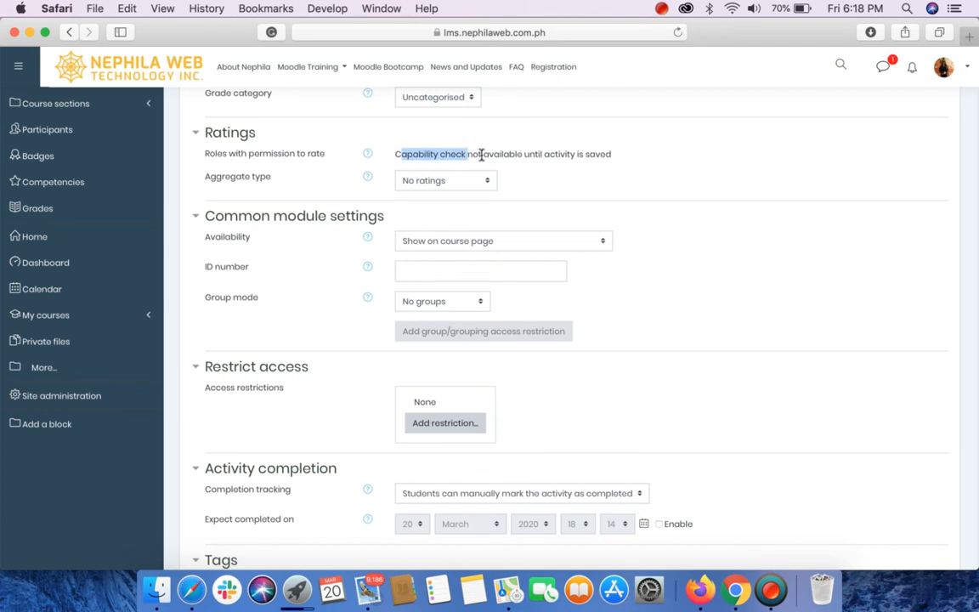
{"action": "left_click", "coordinate": [459, 153]}
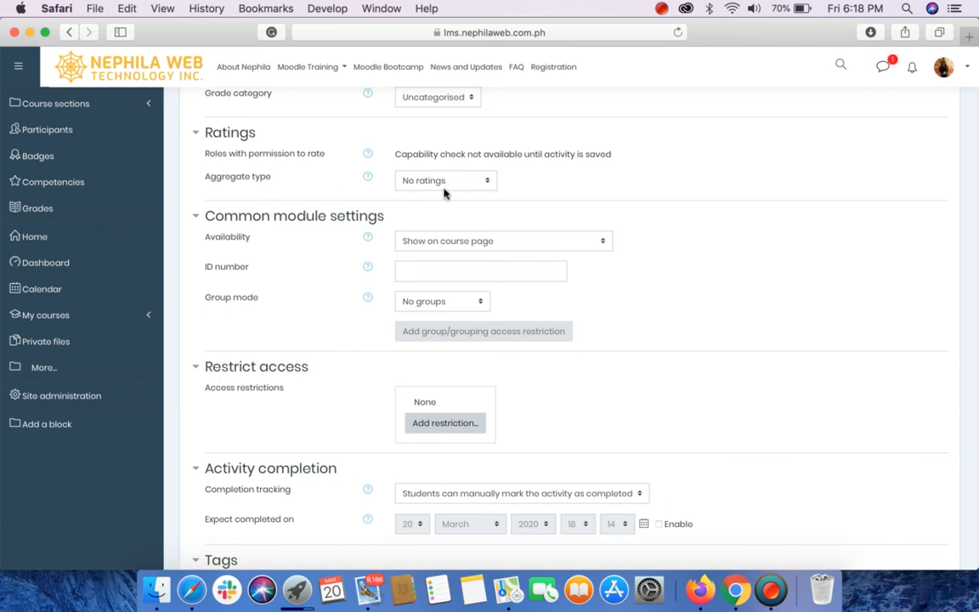
{"action": "left_click", "coordinate": [455, 189]}
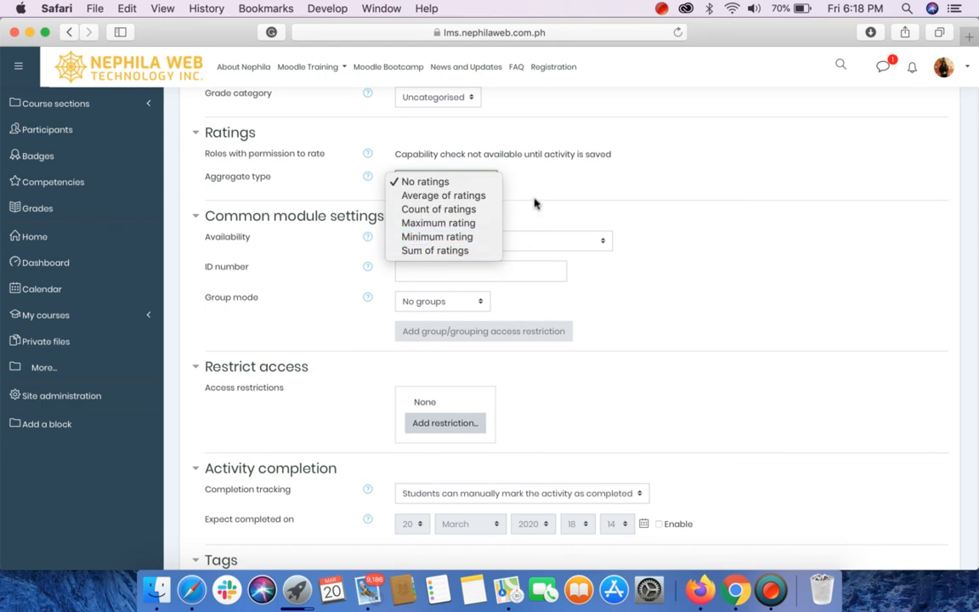
{"action": "left_click", "coordinate": [561, 209]}
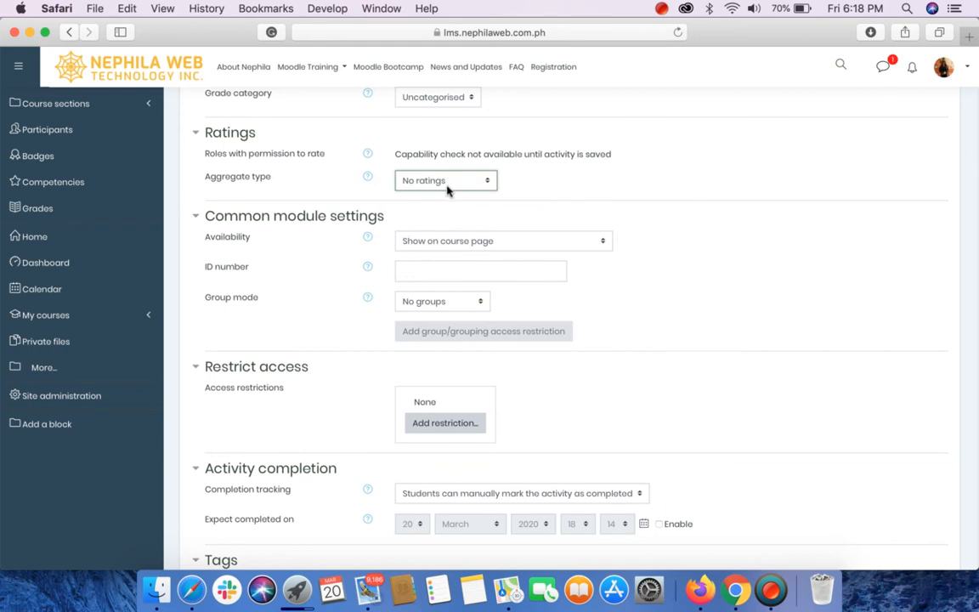
{"action": "left_click", "coordinate": [405, 177]}
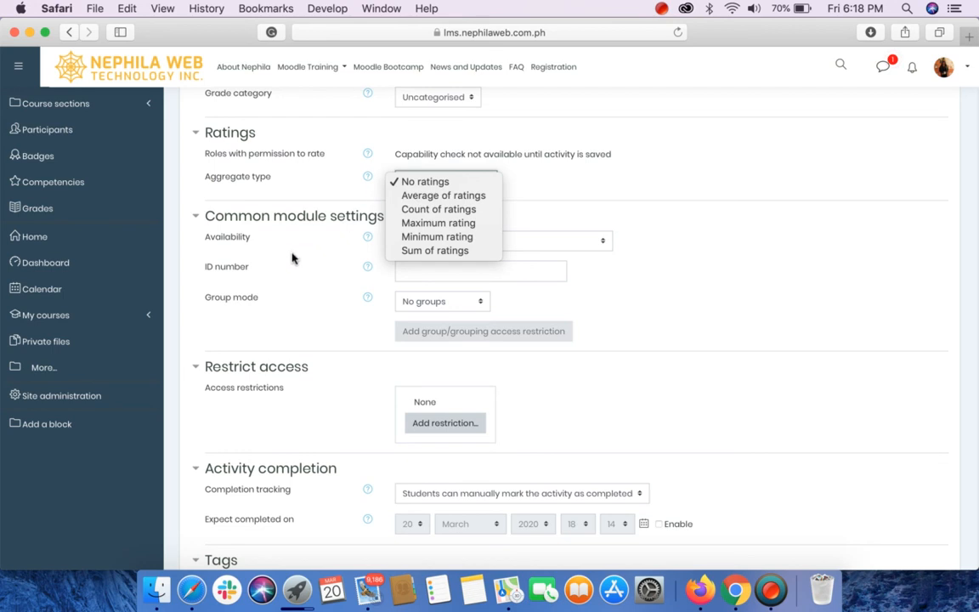
{"action": "left_click", "coordinate": [326, 278]}
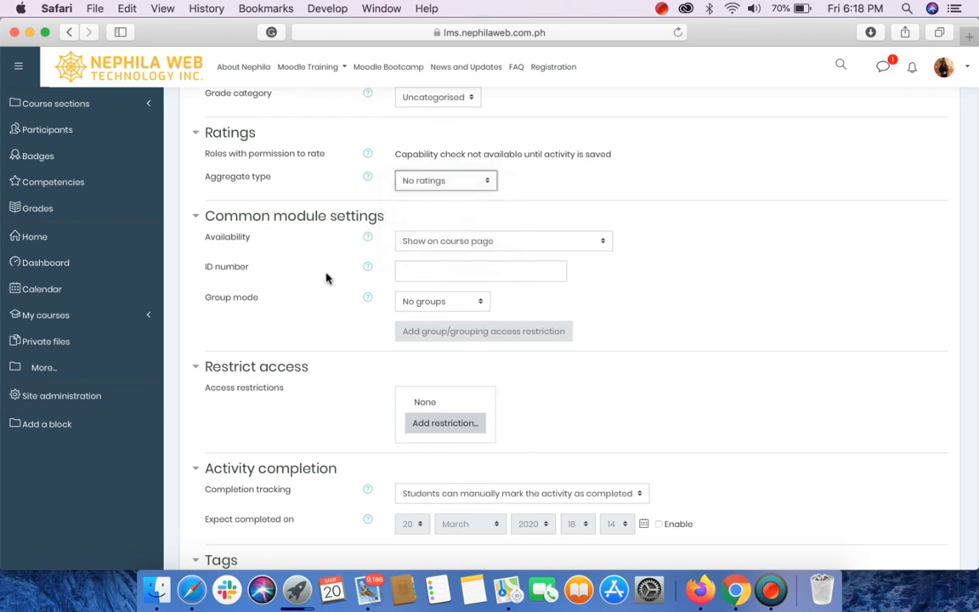
Look through the forum's availability choices under Common module settings.
{"action": "left_click", "coordinate": [396, 243]}
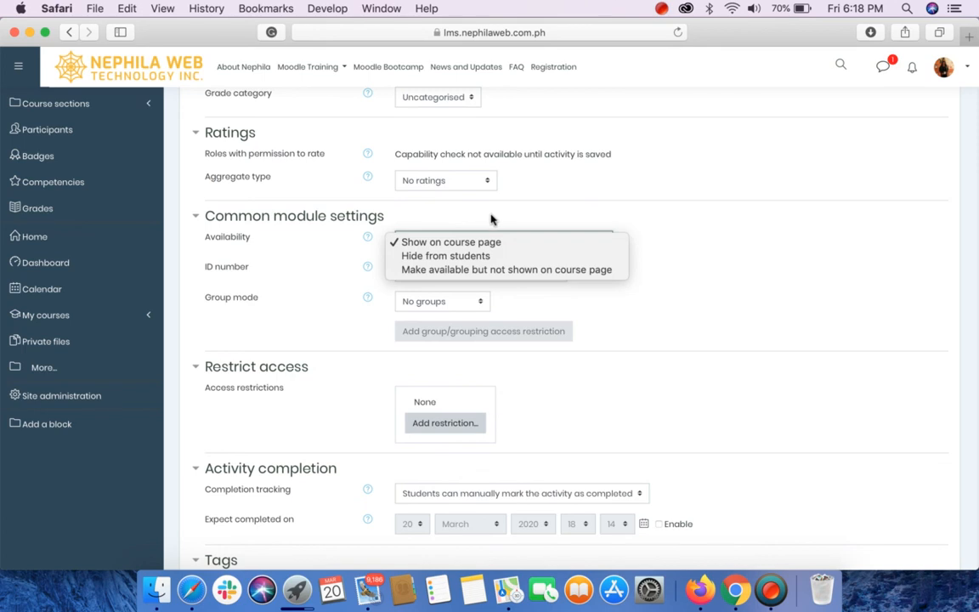
{"action": "left_click", "coordinate": [451, 240]}
{"action": "left_click", "coordinate": [427, 274]}
{"action": "scroll", "coordinate": [348, 291], "scroll_direction": "down", "scroll_amount": 1}
{"action": "scroll", "coordinate": [349, 292], "scroll_direction": "down", "scroll_amount": 1}
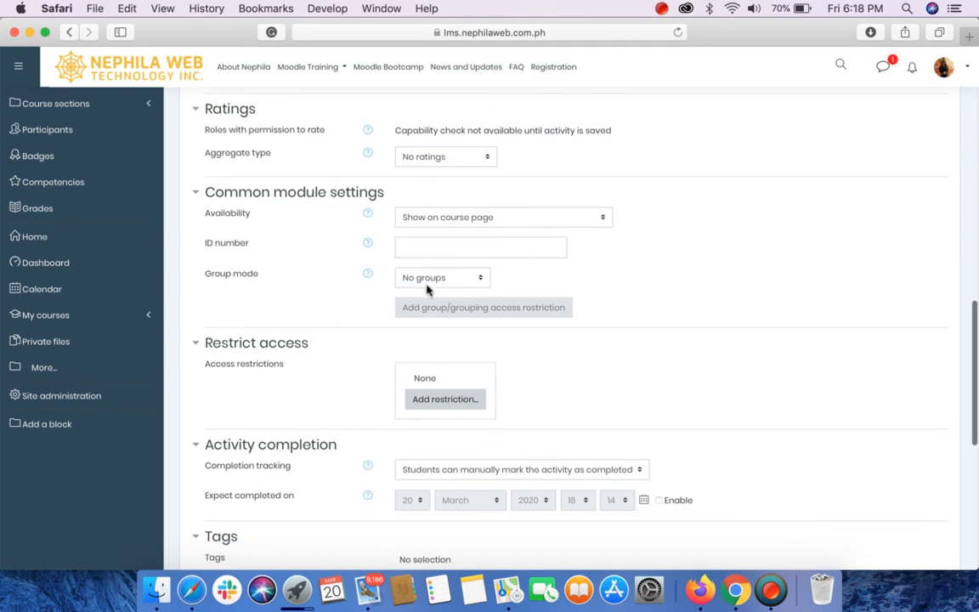
Set completion tracking to "Show activity as complete when conditions are met" and review the required view and posts conditions.
{"action": "scroll", "coordinate": [331, 369], "scroll_direction": "down", "scroll_amount": 5}
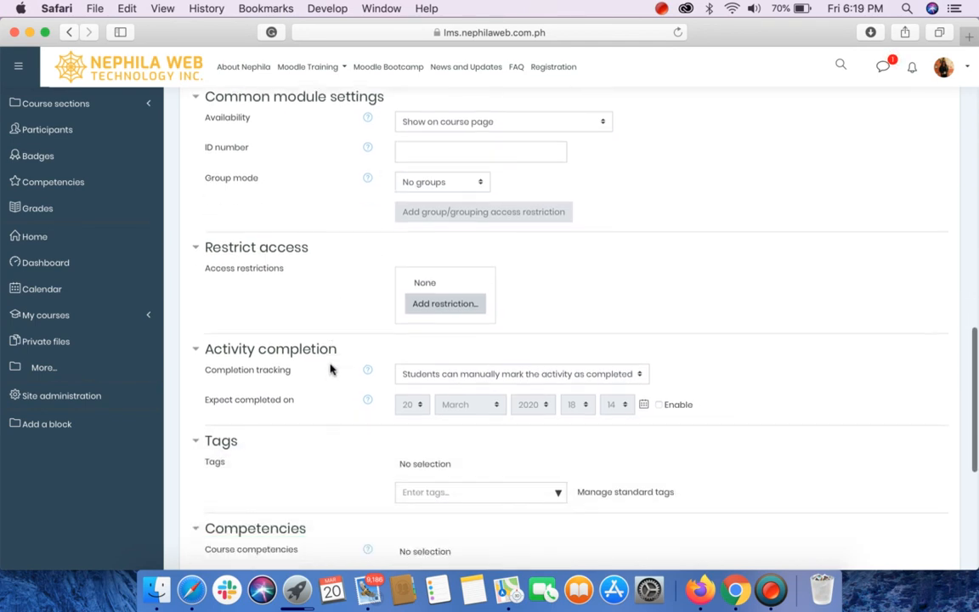
{"action": "scroll", "coordinate": [331, 369], "scroll_direction": "down", "scroll_amount": 1}
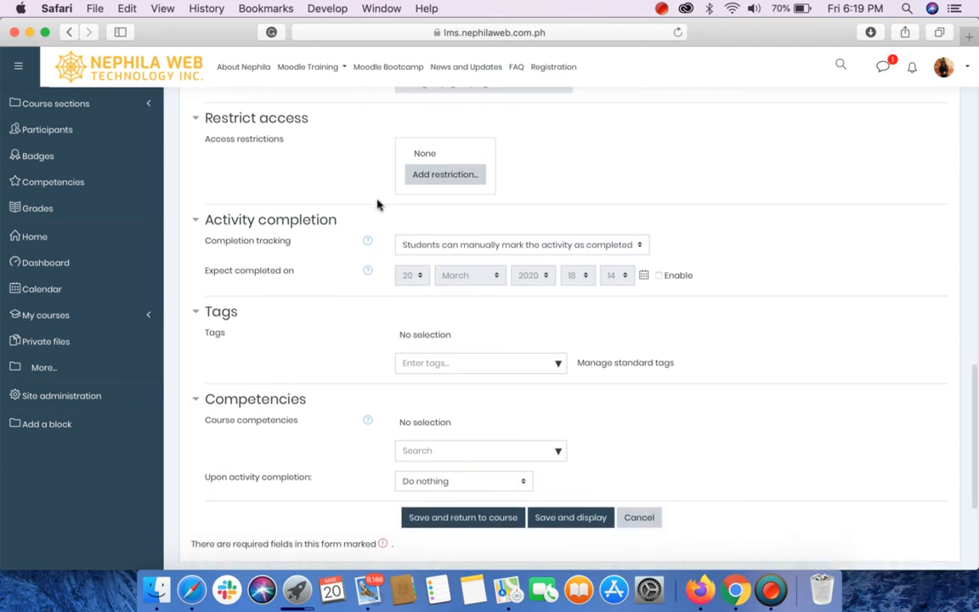
{"action": "left_click", "coordinate": [465, 244]}
{"action": "left_click", "coordinate": [465, 245]}
{"action": "left_click", "coordinate": [500, 251]}
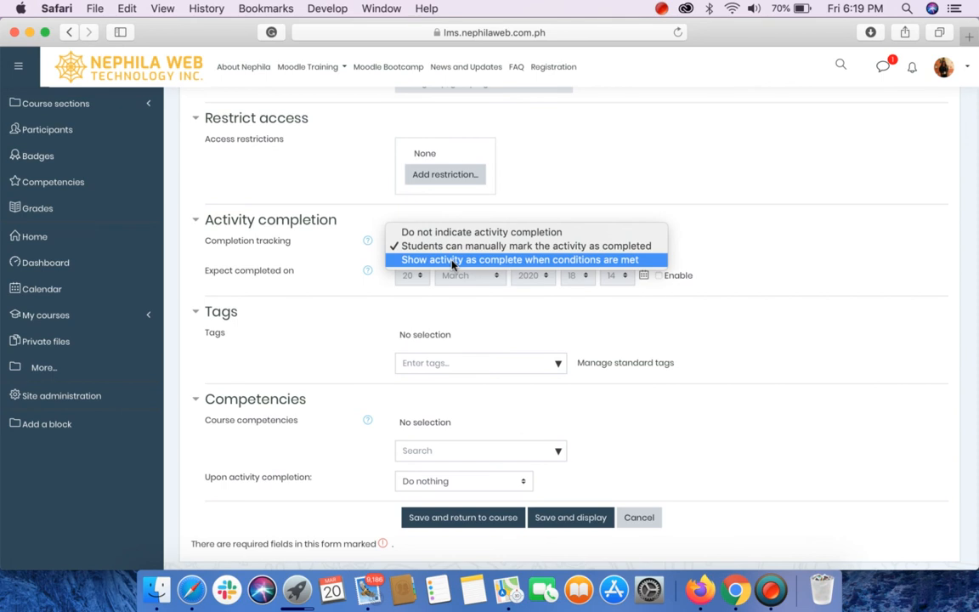
{"action": "left_click", "coordinate": [453, 260]}
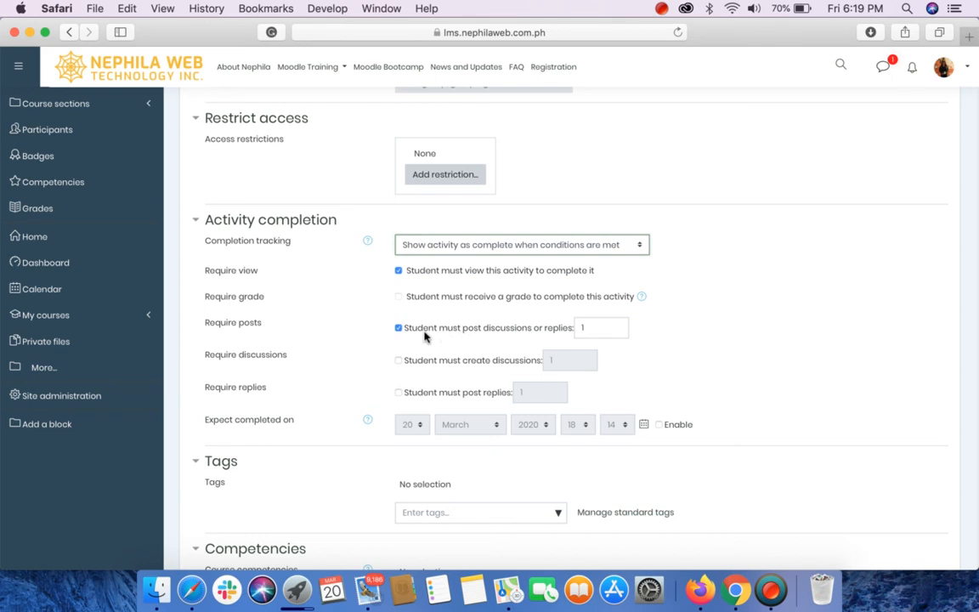
{"action": "left_click", "coordinate": [591, 328]}
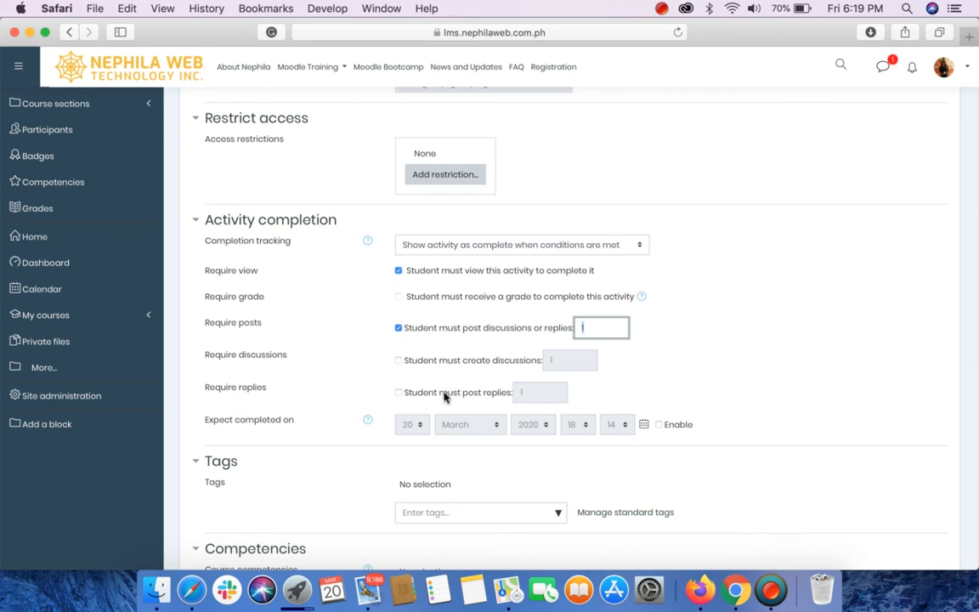
Delete the incoming YouTube mail from its notification, and save the forum, returning to the course page.
{"action": "scroll", "coordinate": [443, 396], "scroll_direction": "down", "scroll_amount": 6}
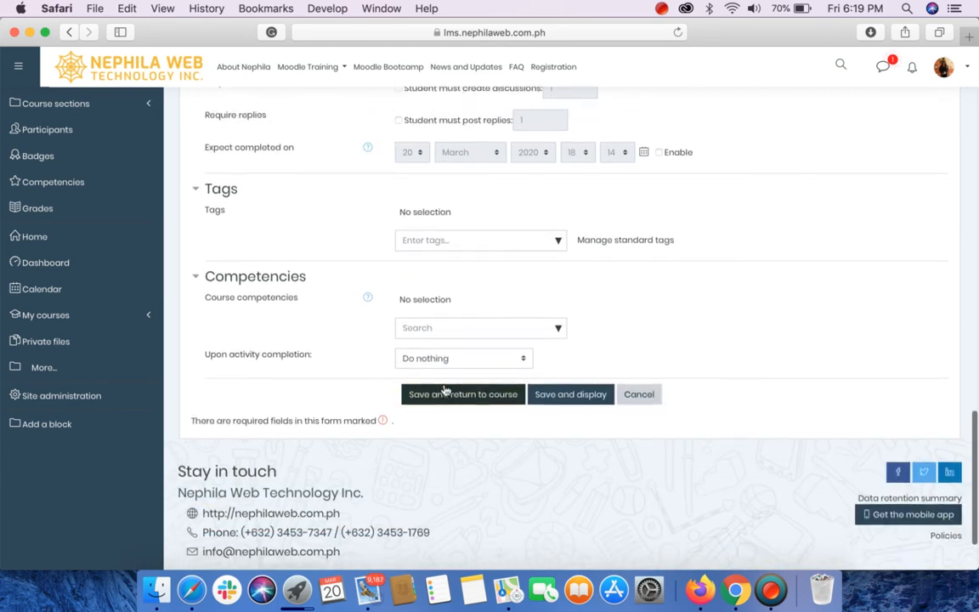
{"action": "scroll", "coordinate": [445, 391], "scroll_direction": "down", "scroll_amount": 1}
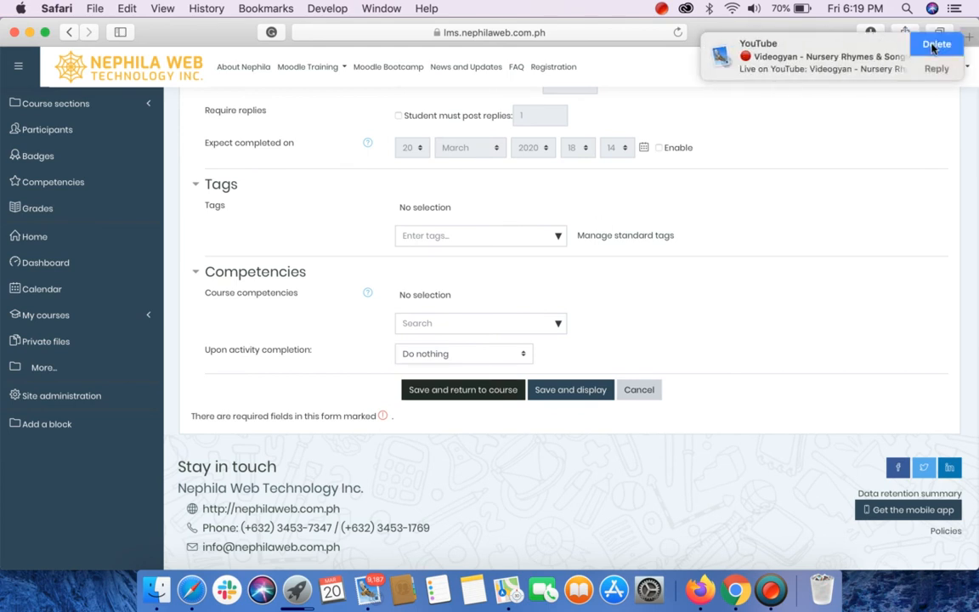
{"action": "left_click", "coordinate": [935, 38]}
{"action": "left_click", "coordinate": [630, 388]}
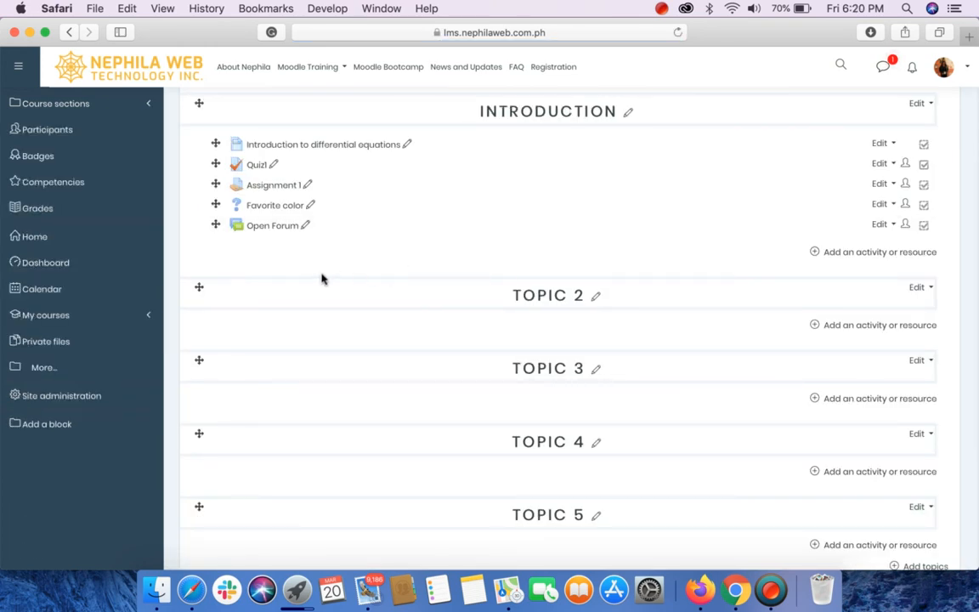
Open the Open Forum activity from the Introduction section and review its title and instructions.
{"action": "left_click", "coordinate": [270, 226]}
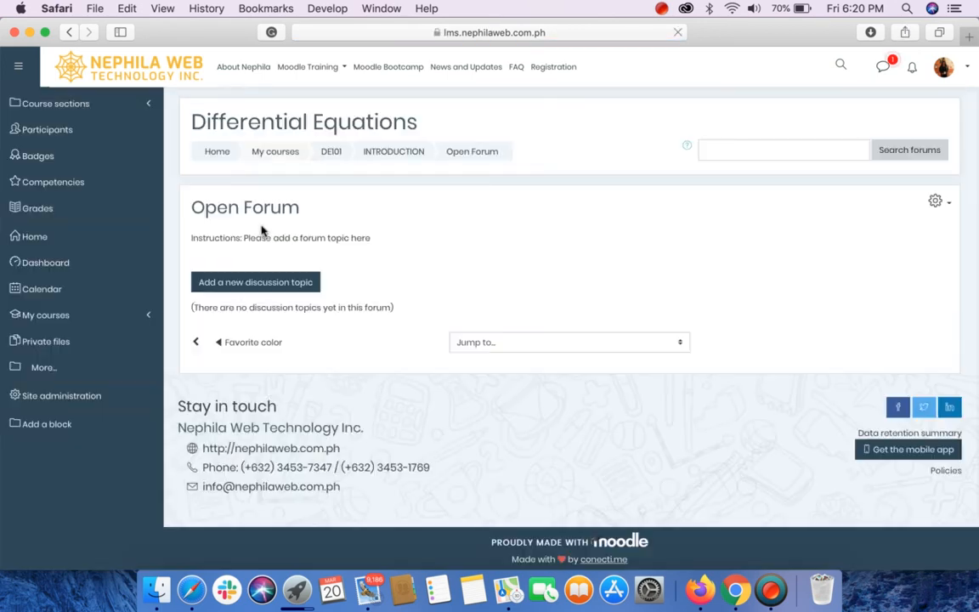
{"action": "left_click_drag", "start_coordinate": [193, 207], "coordinate": [344, 207]}
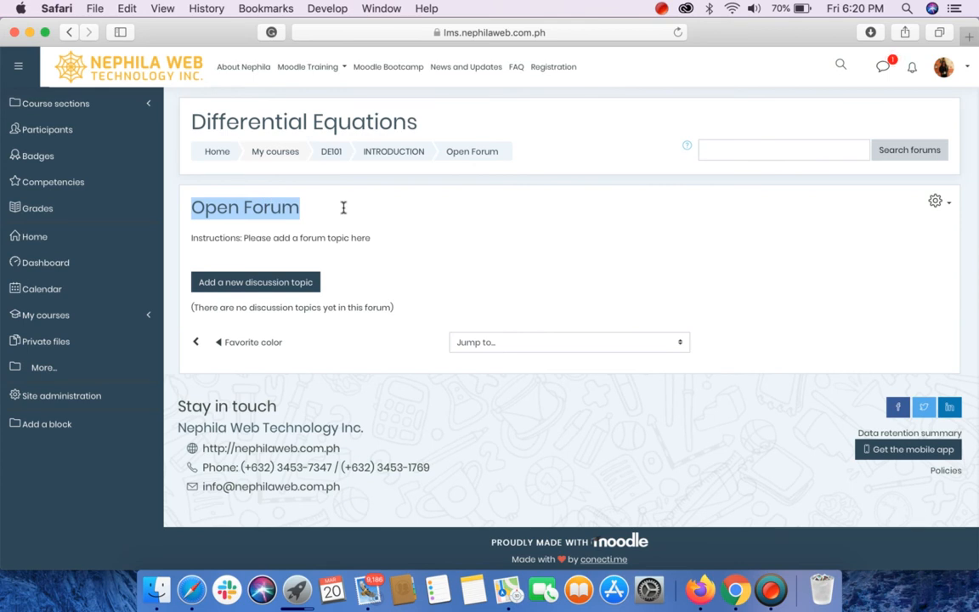
{"action": "left_click", "coordinate": [340, 212]}
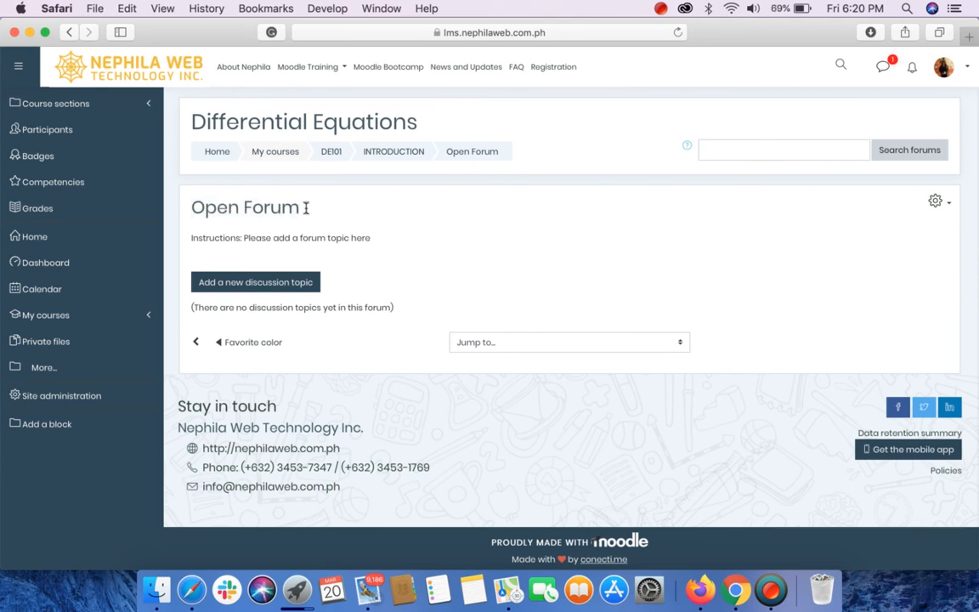
{"action": "left_click_drag", "start_coordinate": [306, 211], "coordinate": [194, 206]}
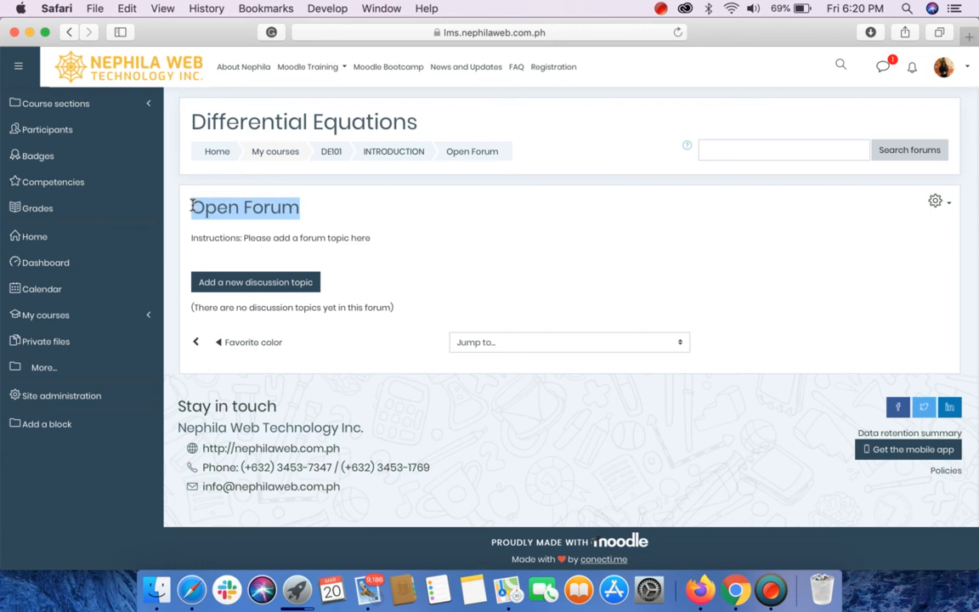
{"action": "left_click", "coordinate": [265, 216]}
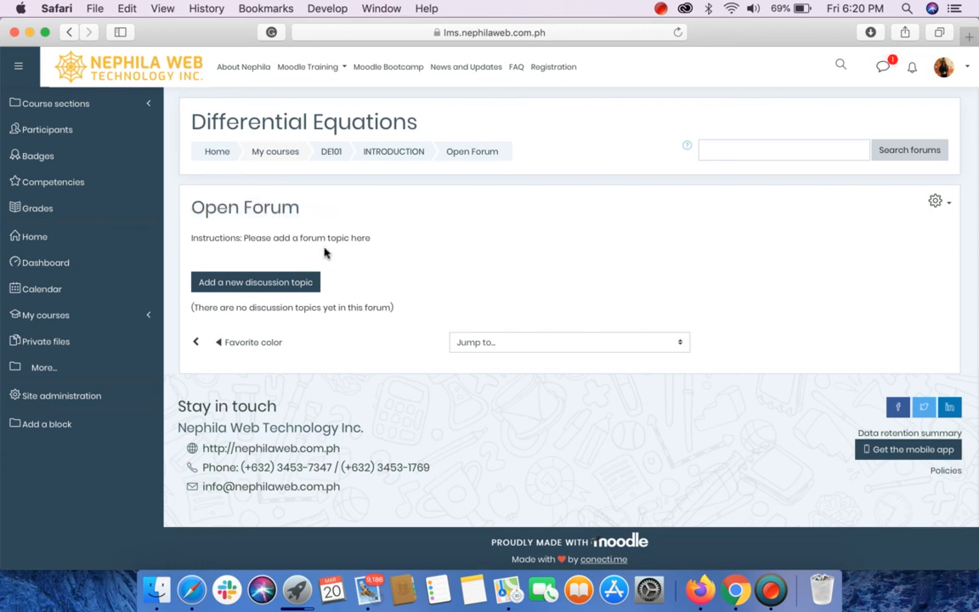
Post a new discussion topic in Open Forum with the subject "Moodle" and a message asking what Moodle is.
{"action": "left_click", "coordinate": [254, 287]}
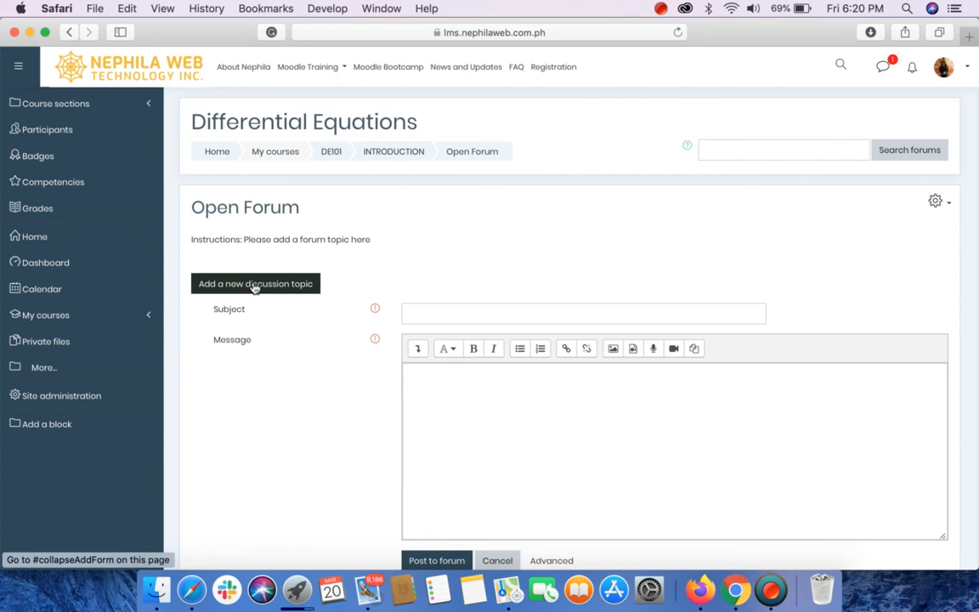
{"action": "left_click", "coordinate": [455, 313]}
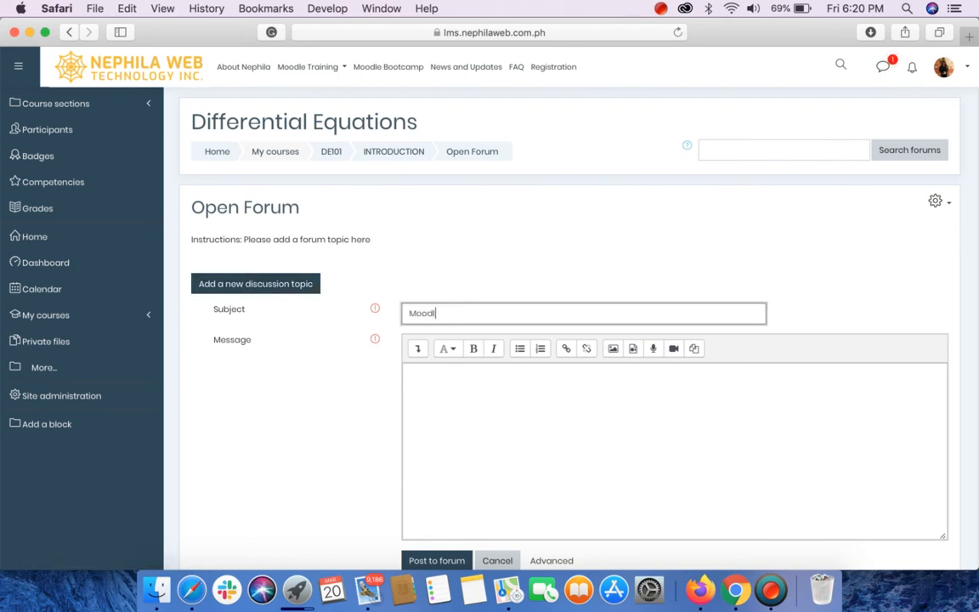
{"action": "left_click", "coordinate": [553, 411]}
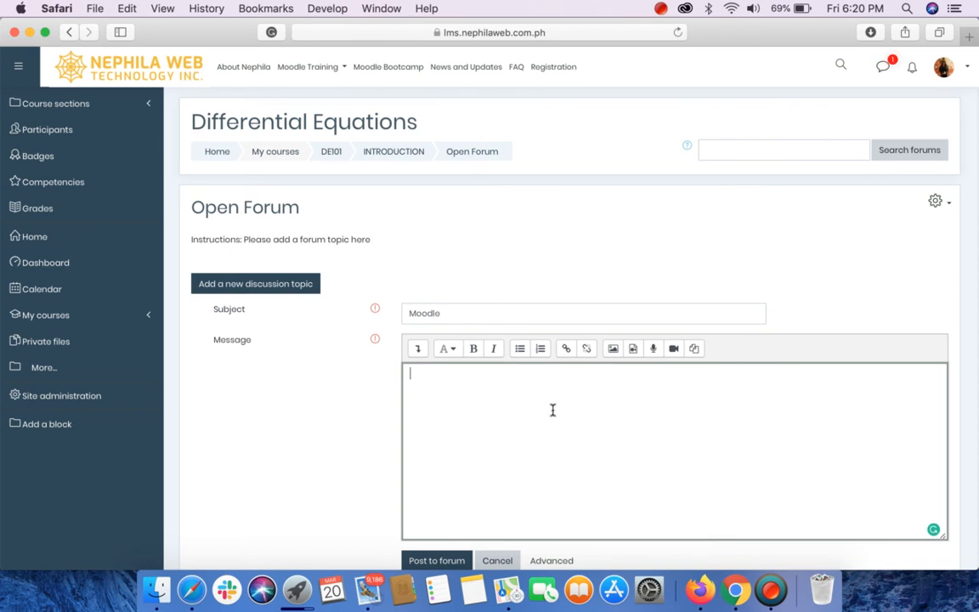
{"action": "type", "text": "What is Moodl"}
{"action": "scroll", "coordinate": [524, 510], "scroll_direction": "down", "scroll_amount": 5}
{"action": "left_click", "coordinate": [450, 389]}
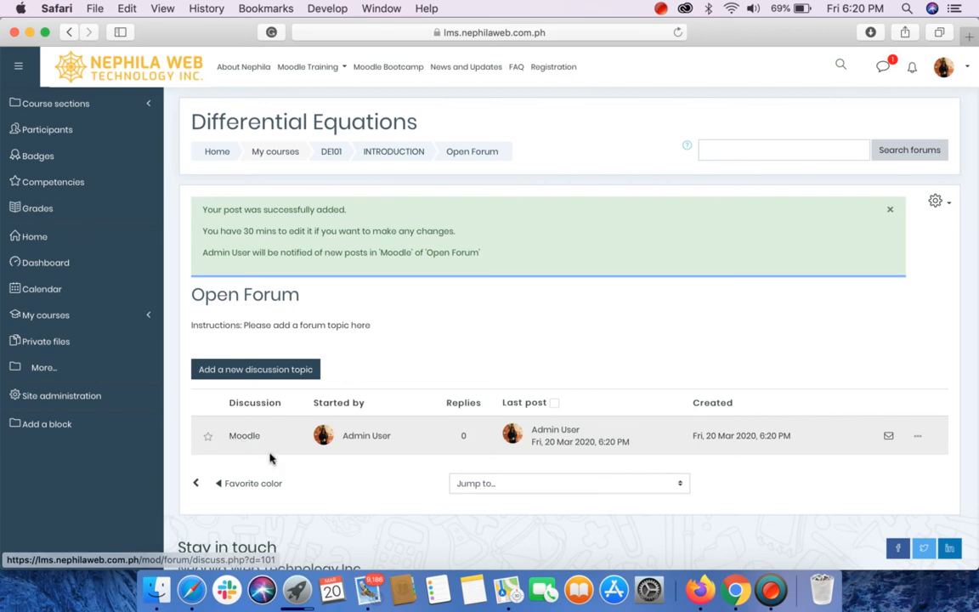
Examine the Moodle topic's row in the discussion list, including who started it, its replies, last post and creation date.
{"action": "scroll", "coordinate": [267, 382], "scroll_direction": "down", "scroll_amount": 3}
{"action": "scroll", "coordinate": [255, 326], "scroll_direction": "up", "scroll_amount": 5}
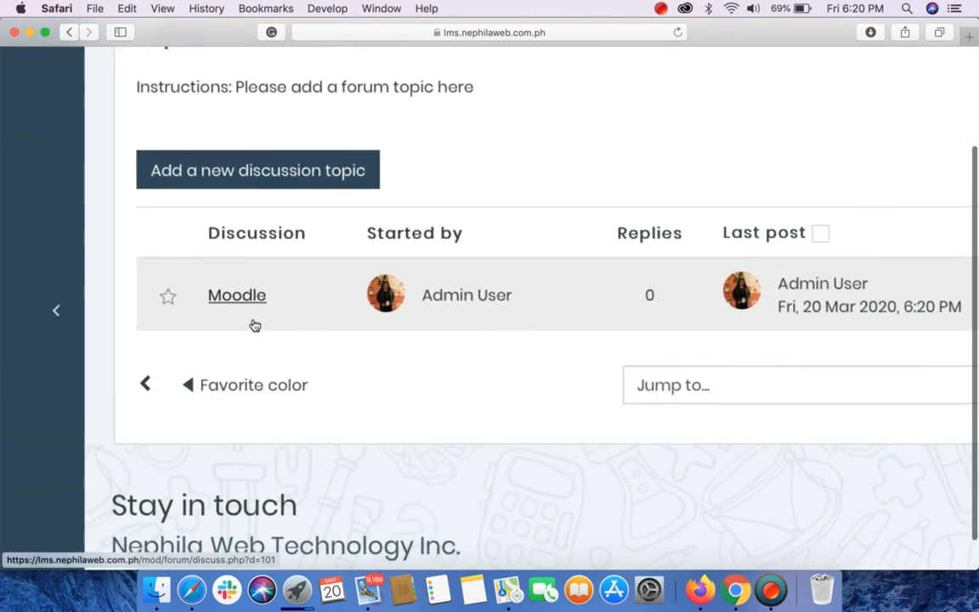
{"action": "scroll", "coordinate": [516, 331], "scroll_direction": "right", "scroll_amount": 4}
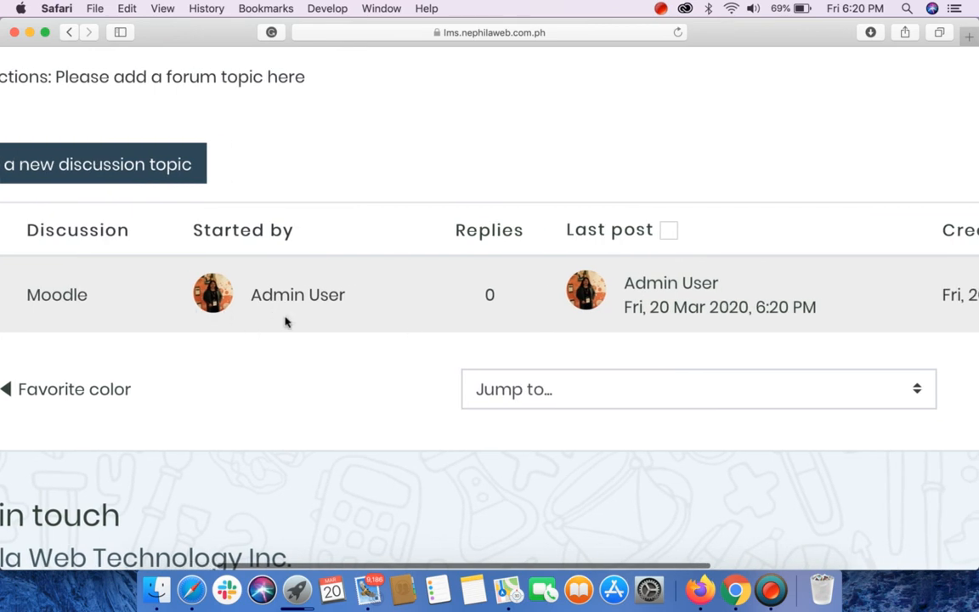
{"action": "scroll", "coordinate": [369, 322], "scroll_direction": "right", "scroll_amount": 3}
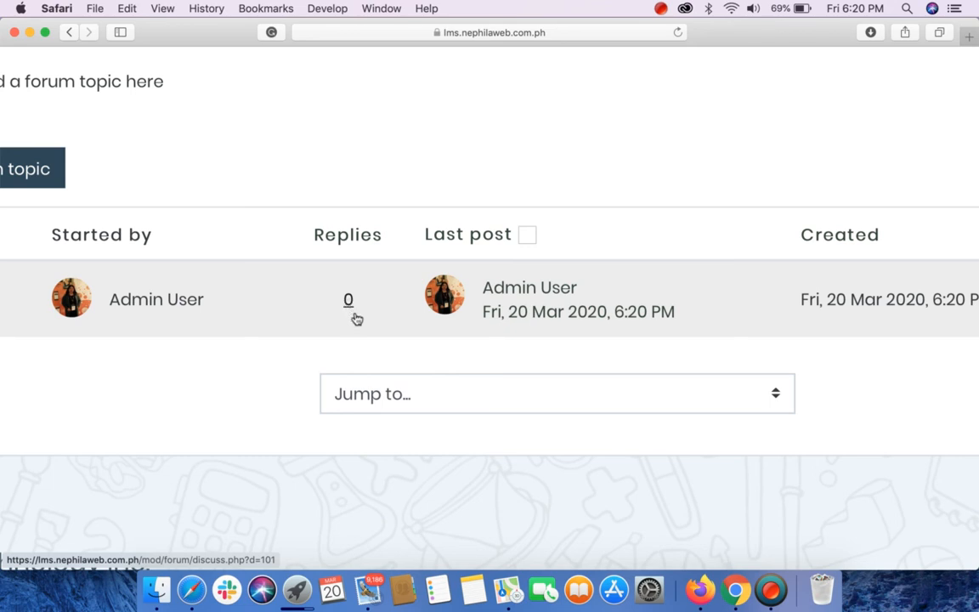
{"action": "scroll", "coordinate": [357, 319], "scroll_direction": "right", "scroll_amount": 5}
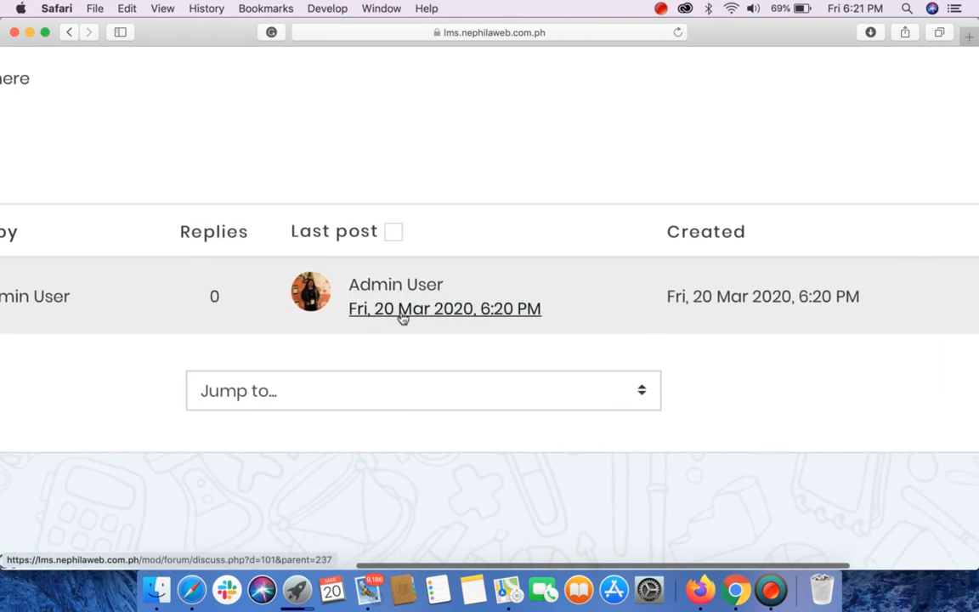
View the profile of the Moodle topic's last poster, and return to the Open Forum discussion list.
{"action": "left_click", "coordinate": [327, 302]}
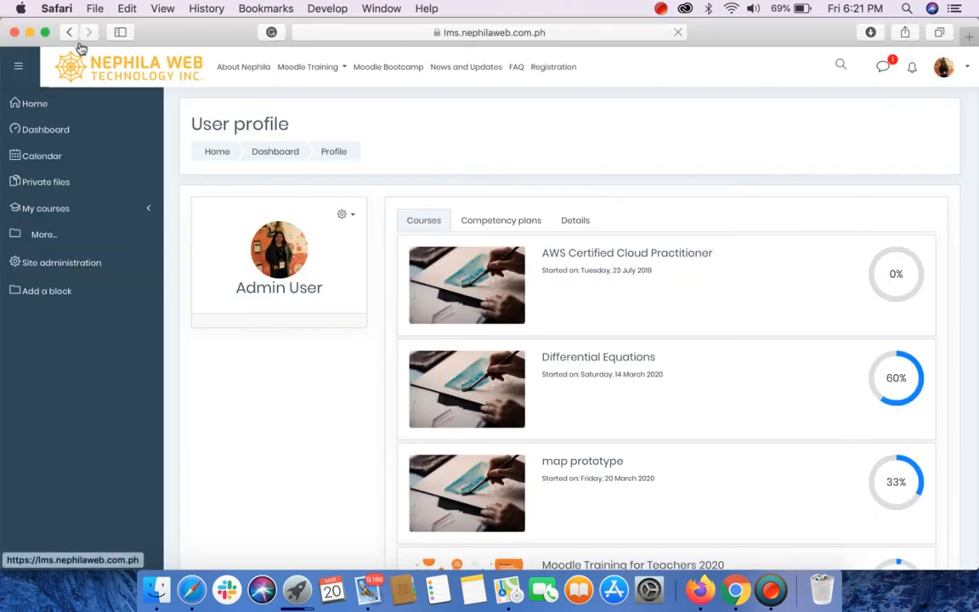
{"action": "left_click", "coordinate": [69, 32]}
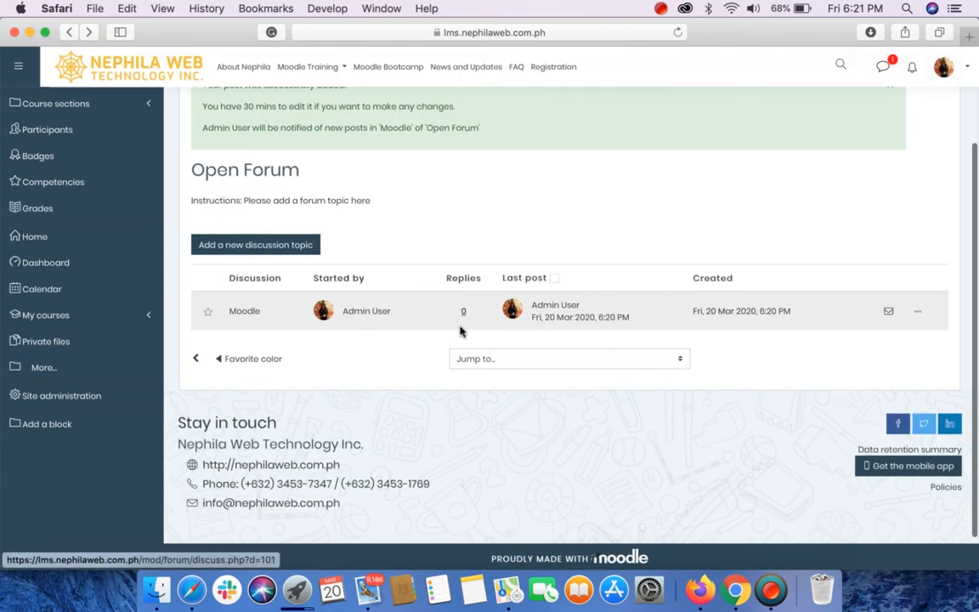
{"action": "scroll", "coordinate": [511, 308], "scroll_direction": "up", "scroll_amount": 3}
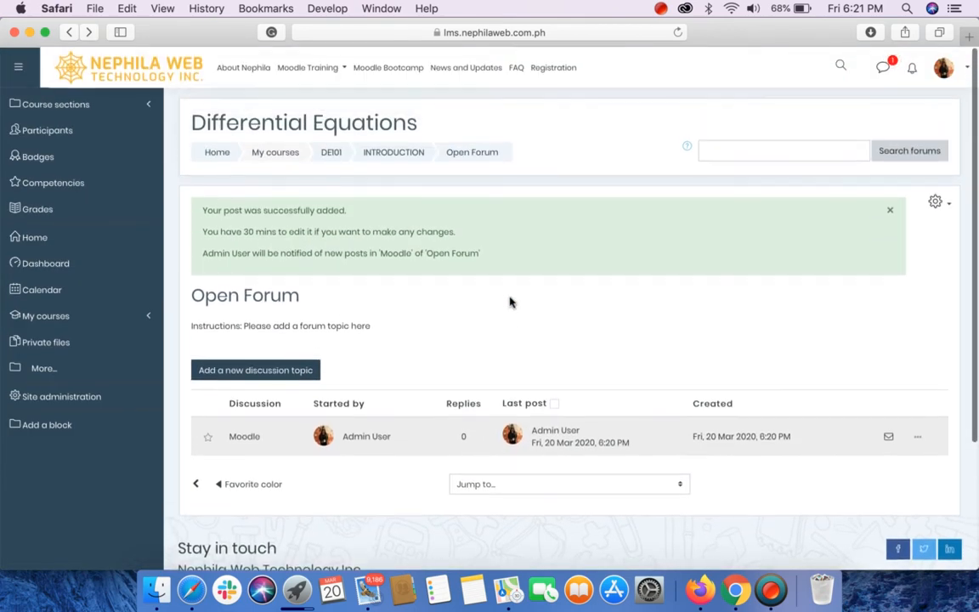